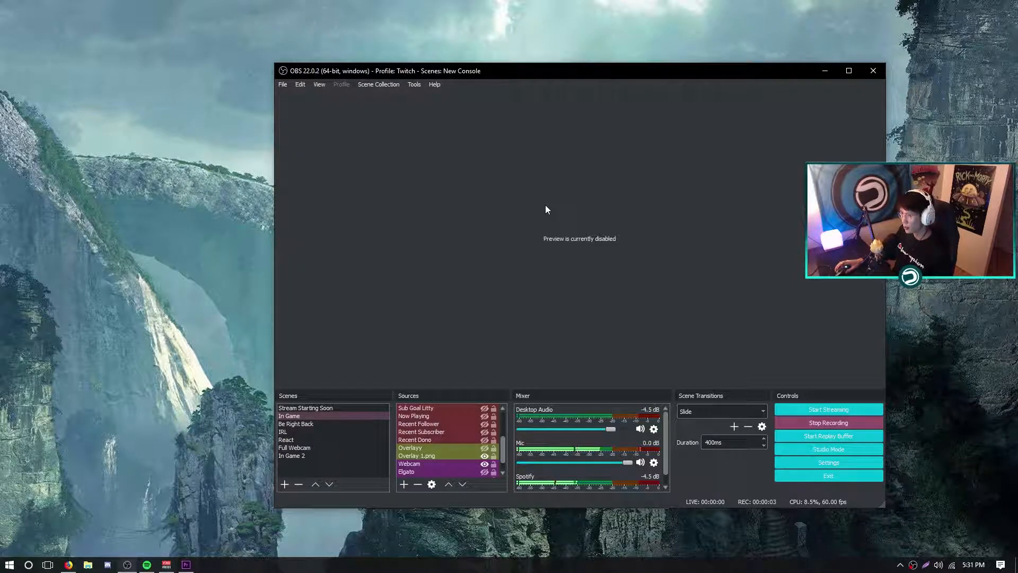
Step: Open the OBS settings and review the Output and Video pages
left_click_drag(466, 75, 456, 125)
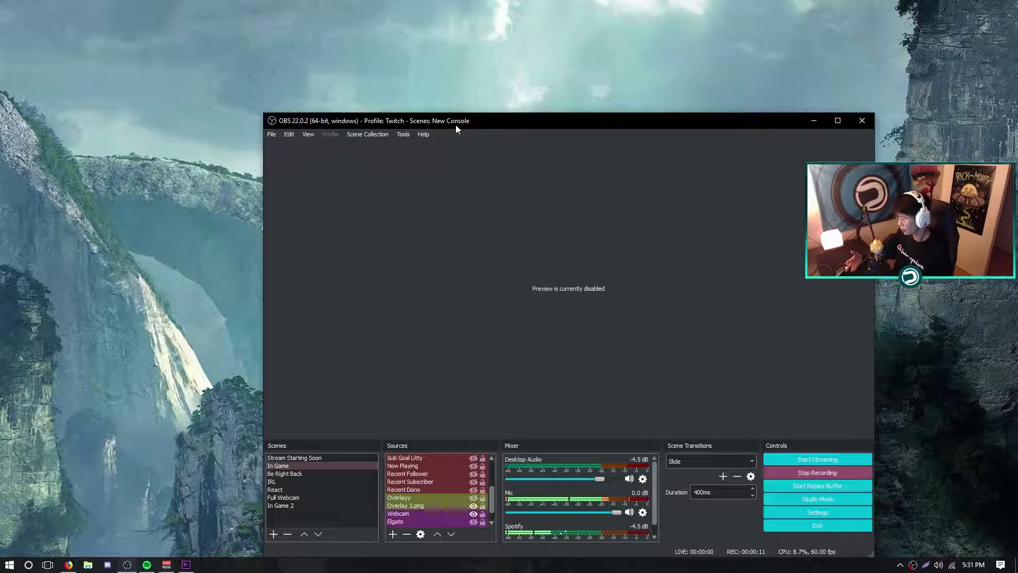
left_click_drag(494, 507, 486, 483)
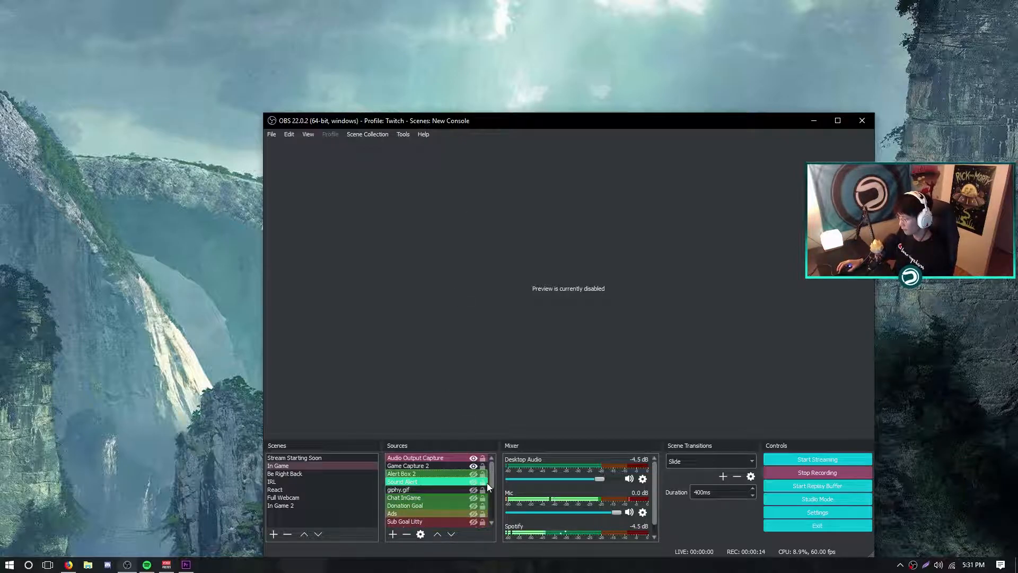
left_click(826, 510)
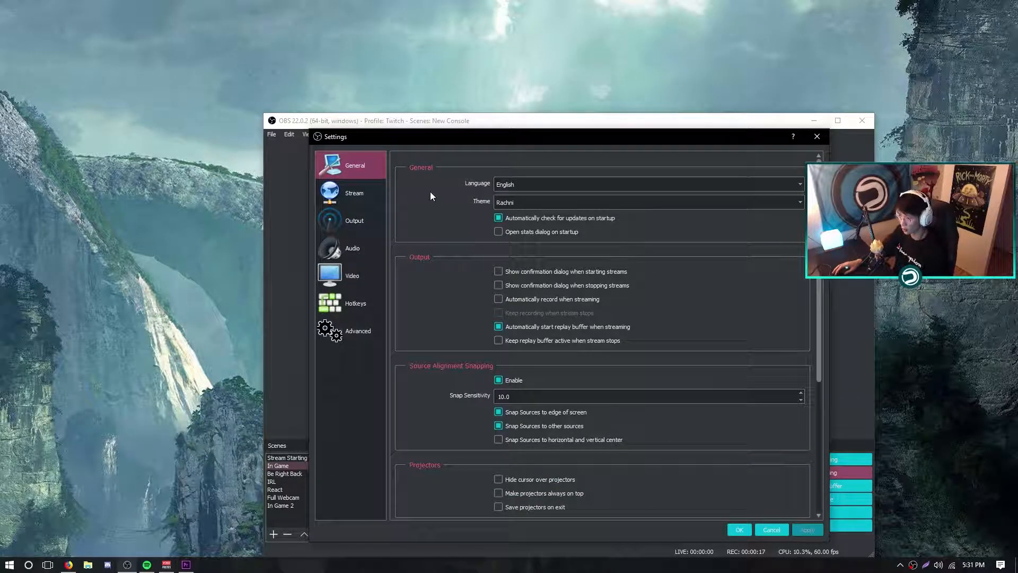
left_click(360, 213)
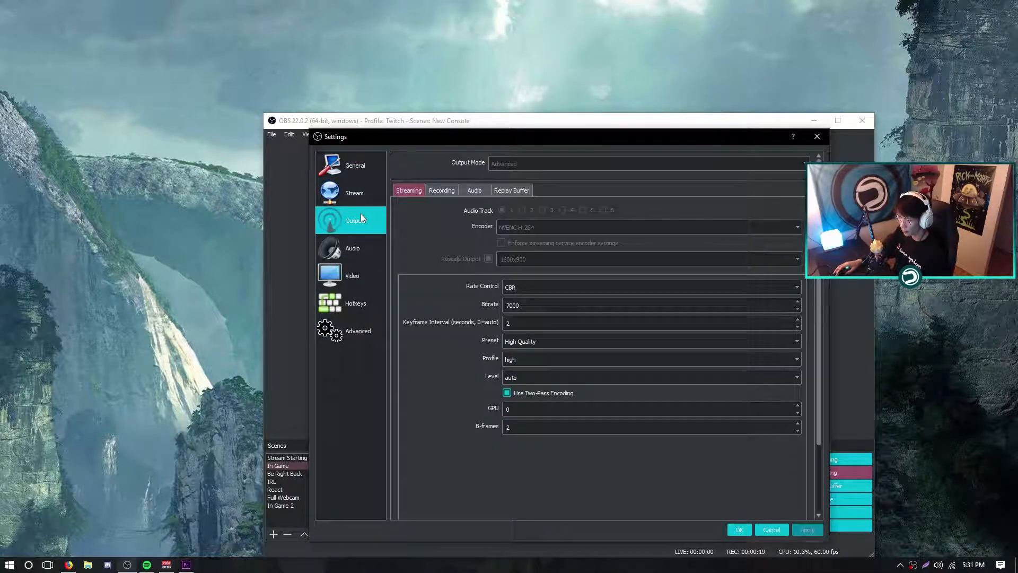
left_click(355, 274)
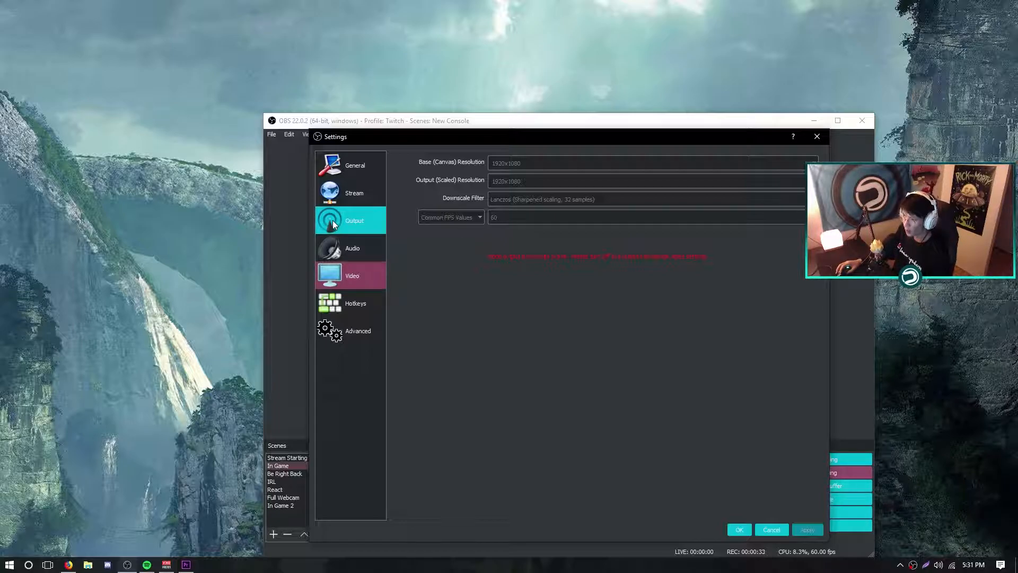
left_click(349, 231)
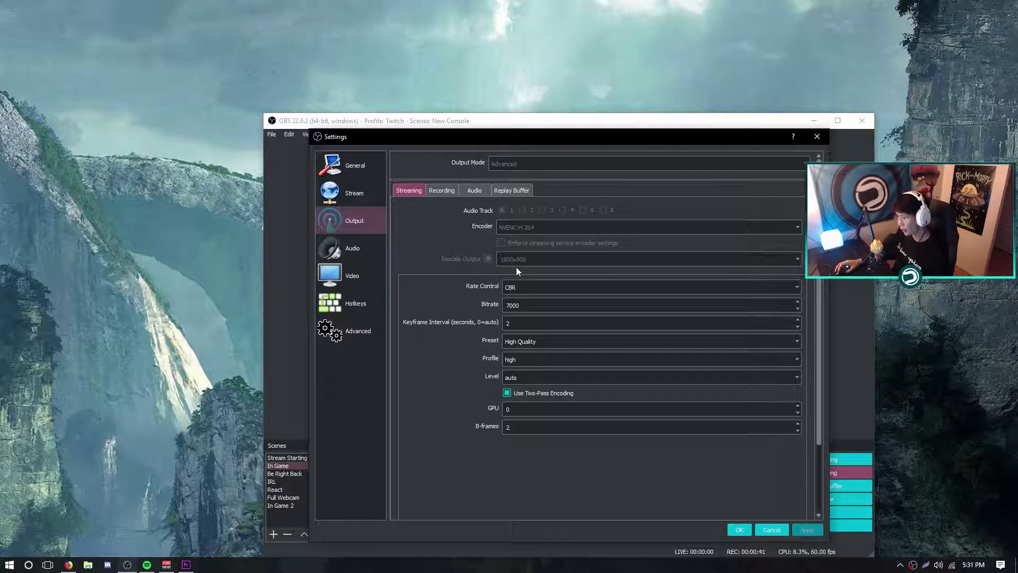
Step: Examine the bitrate of the streaming output in the Output settings
left_click(562, 303)
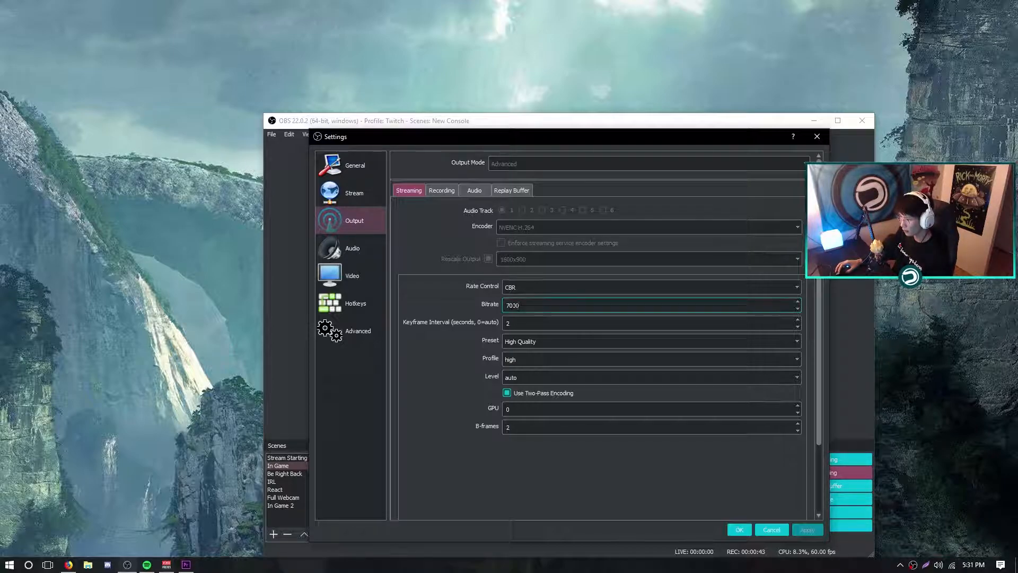
left_click_drag(562, 303, 747, 318)
left_click_drag(599, 312, 388, 305)
left_click_drag(640, 315, 594, 308)
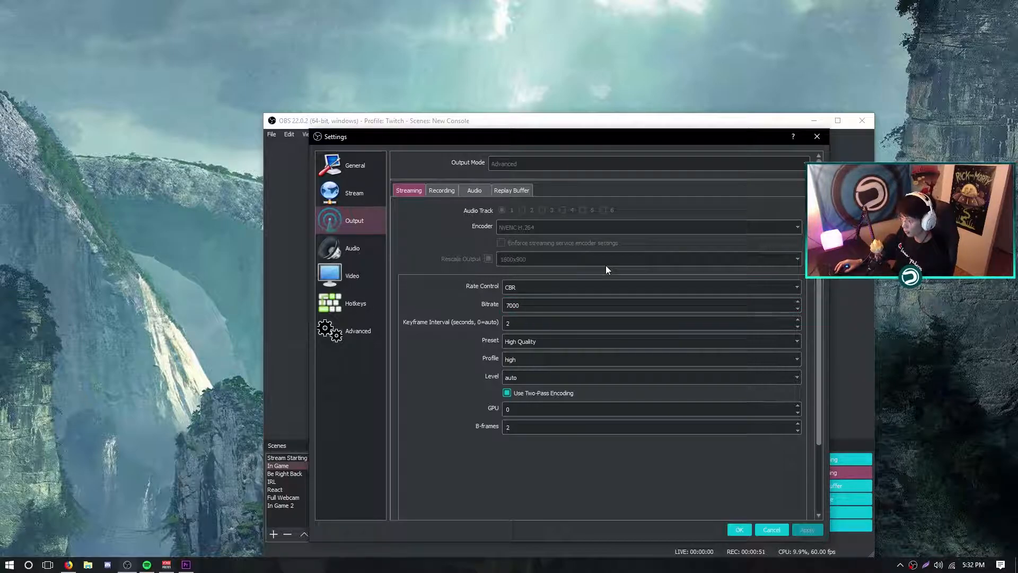
left_click_drag(503, 305, 521, 305)
left_click(547, 270)
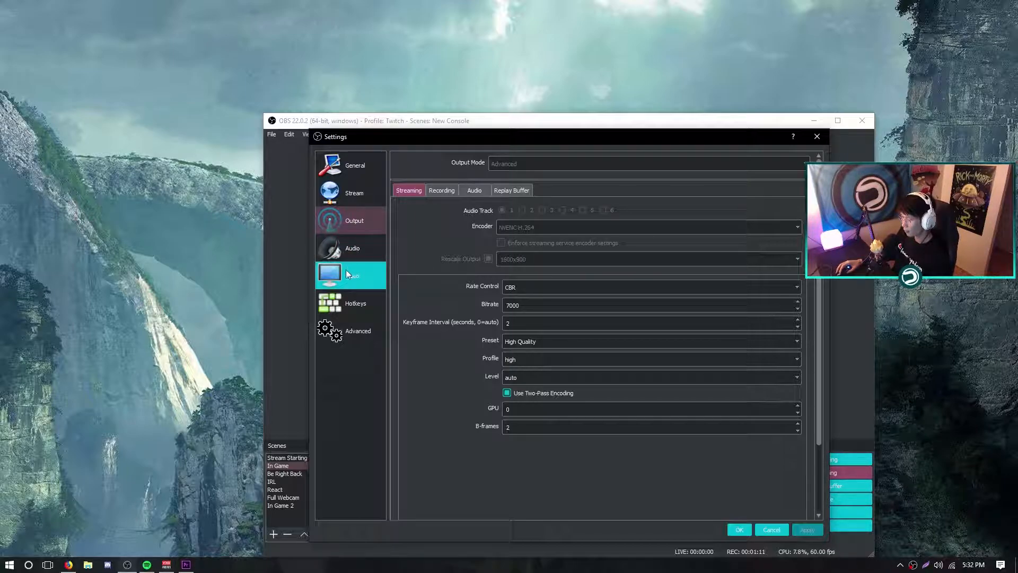
Step: Check the Video page, and examine the keyframe interval and preset of the streaming output
left_click(365, 270)
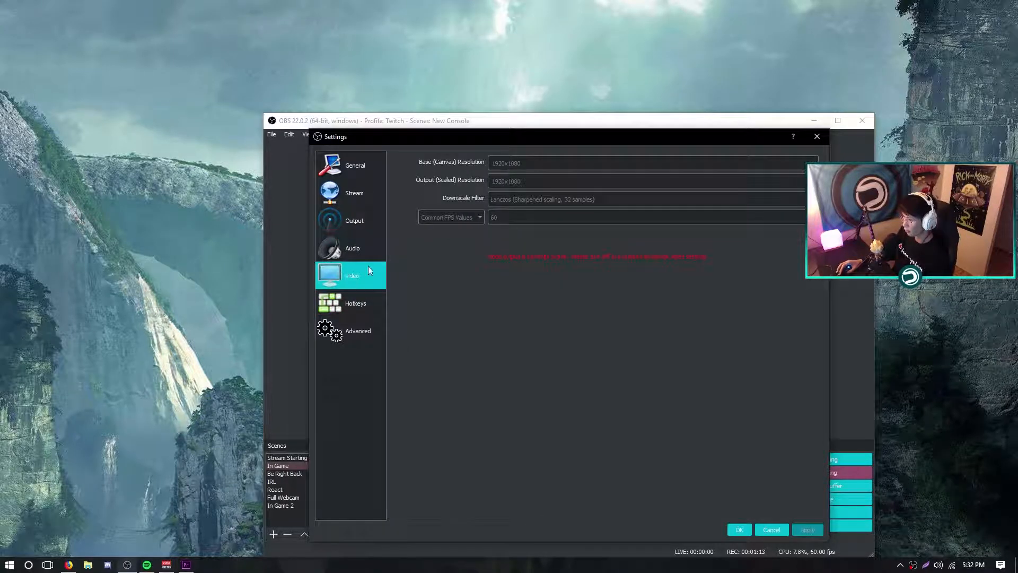
left_click(348, 220)
left_click(351, 243)
left_click(354, 226)
left_click(522, 323)
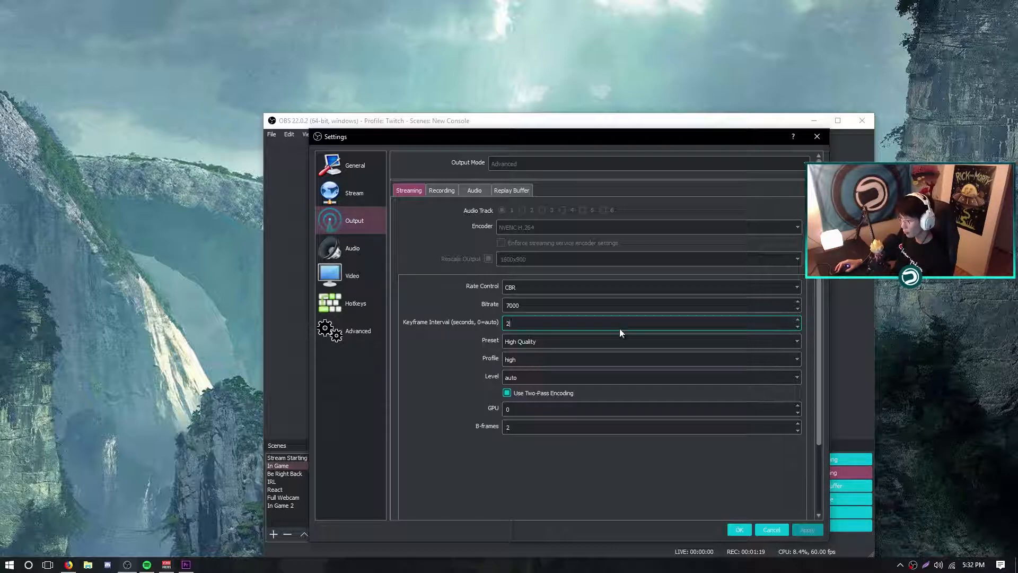
left_click(581, 341)
left_click(581, 341)
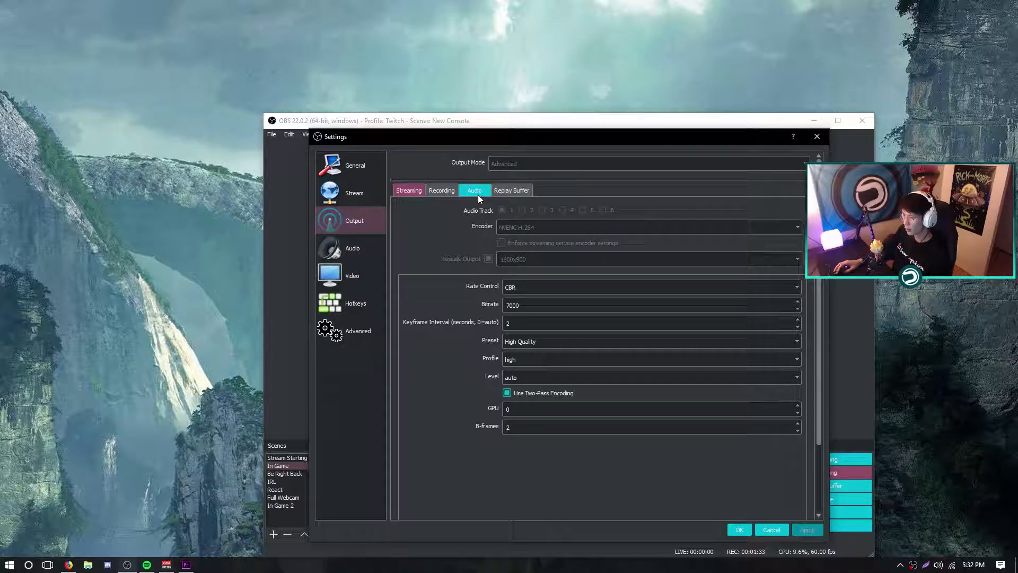
Step: Examine the Replay Buffer output settings and the maximum replay time
left_click(506, 190)
left_click_drag(552, 255, 440, 272)
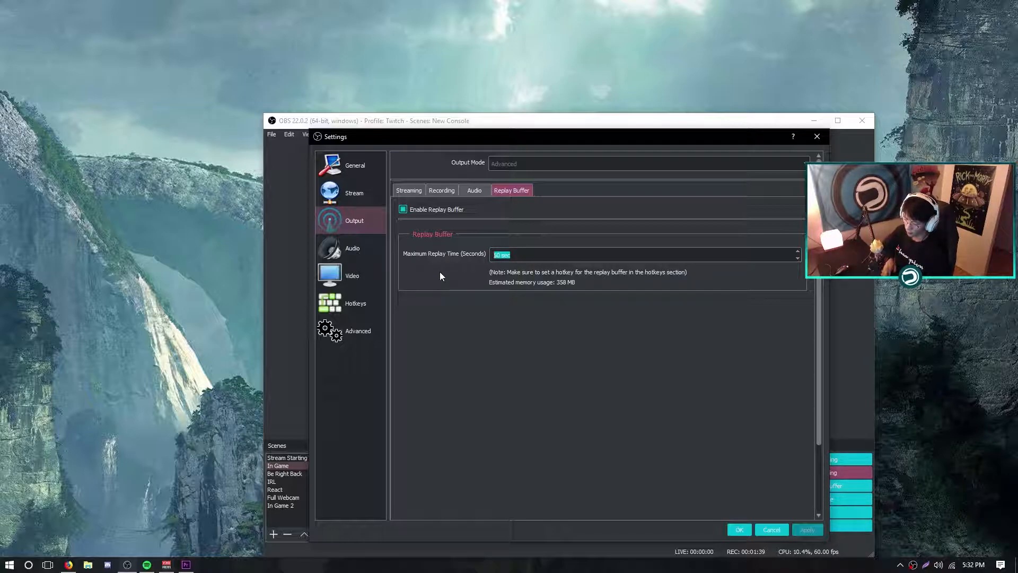
left_click(510, 255)
left_click_drag(551, 255, 602, 251)
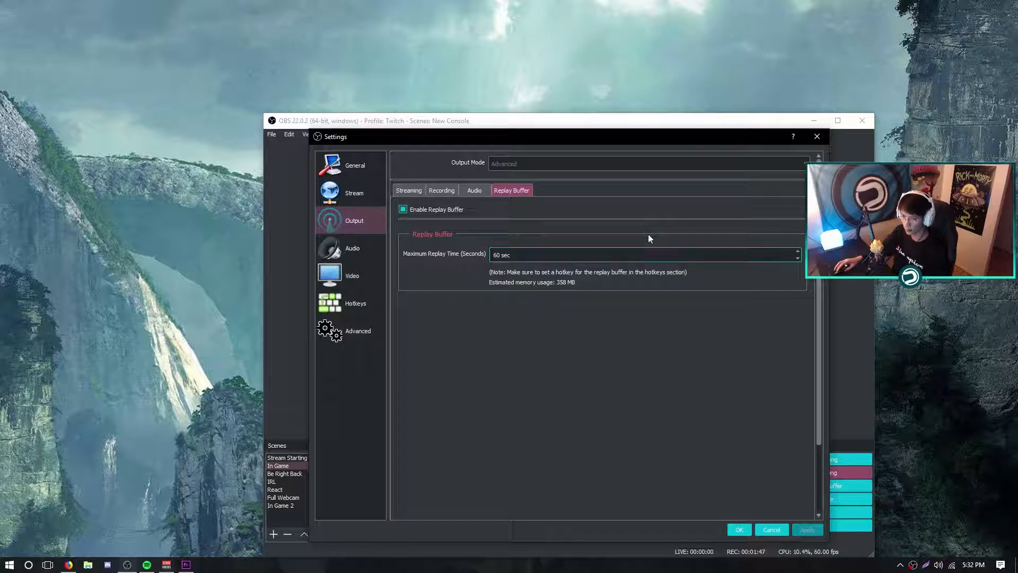
left_click_drag(553, 257, 488, 255)
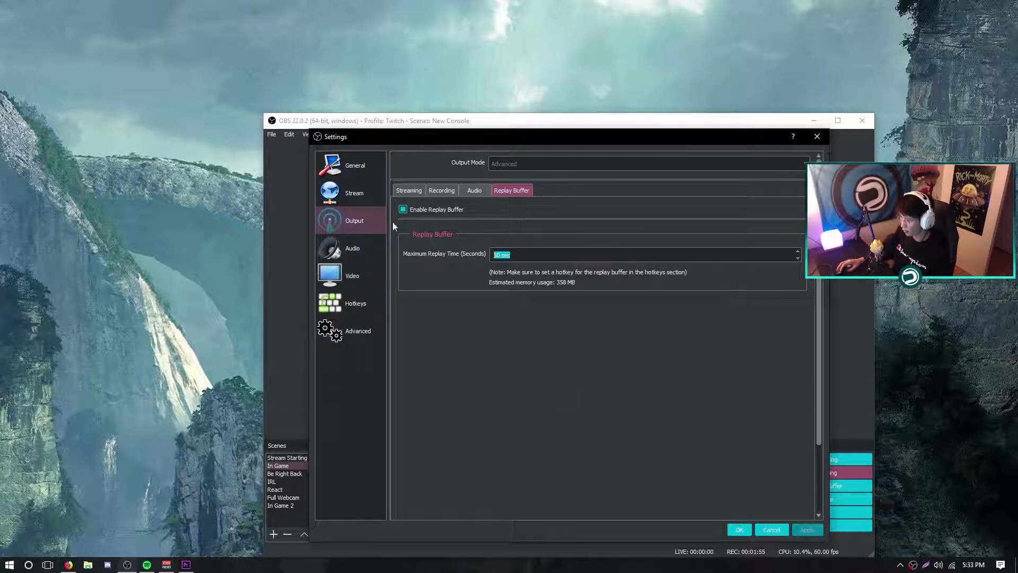
Step: Recheck the streaming and video settings, and examine the recording output's bitrate, keyframe interval and encoder options
left_click(409, 191)
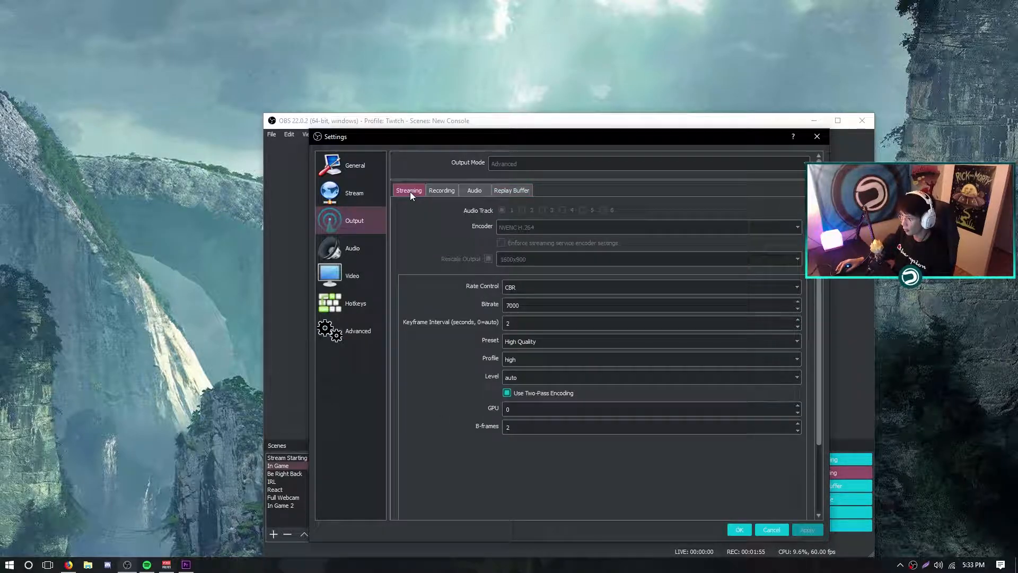
left_click(371, 253)
left_click(358, 282)
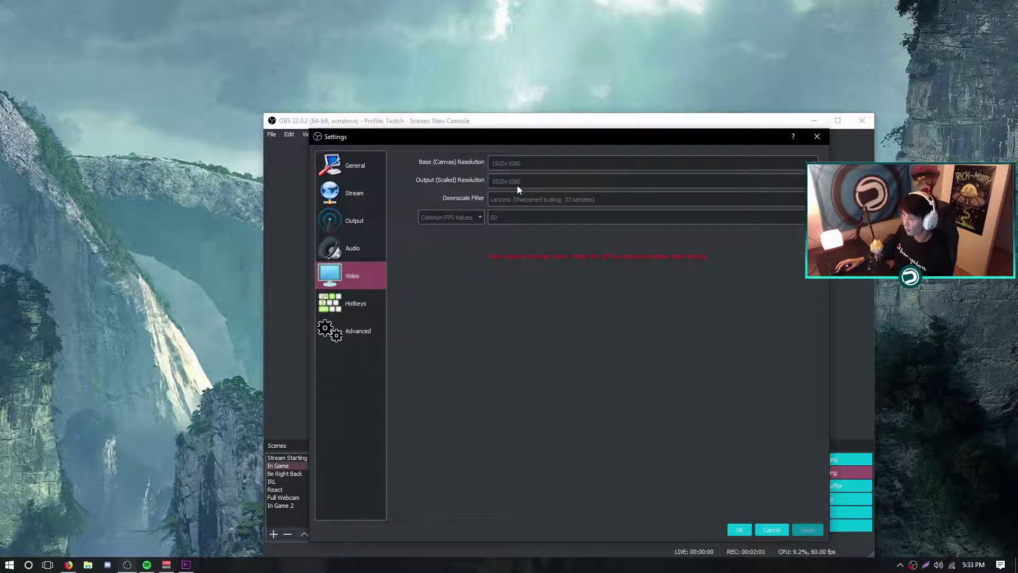
left_click(352, 221)
left_click(431, 191)
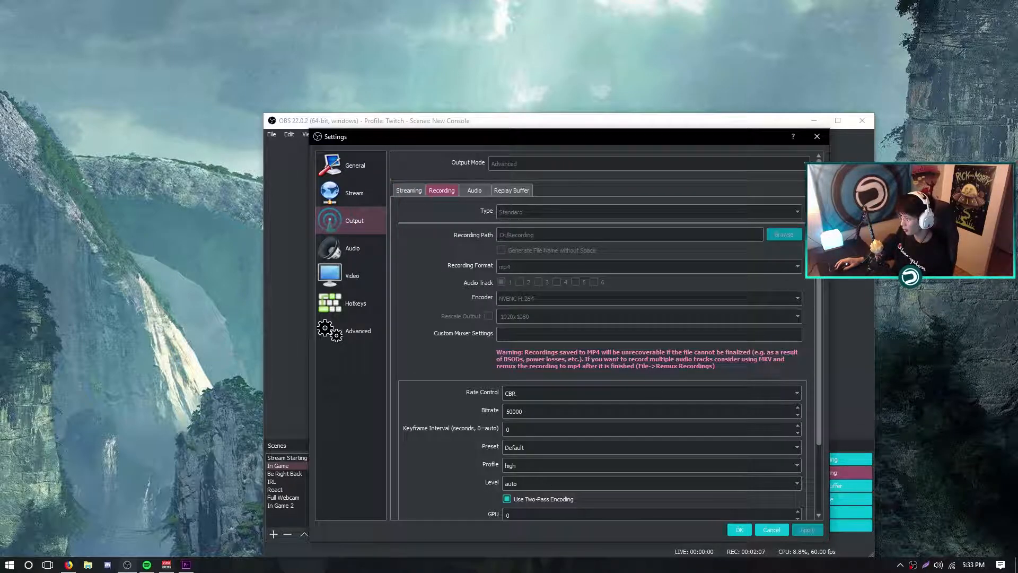
left_click_drag(818, 289, 821, 366)
left_click_drag(546, 326, 477, 324)
key("Tab")
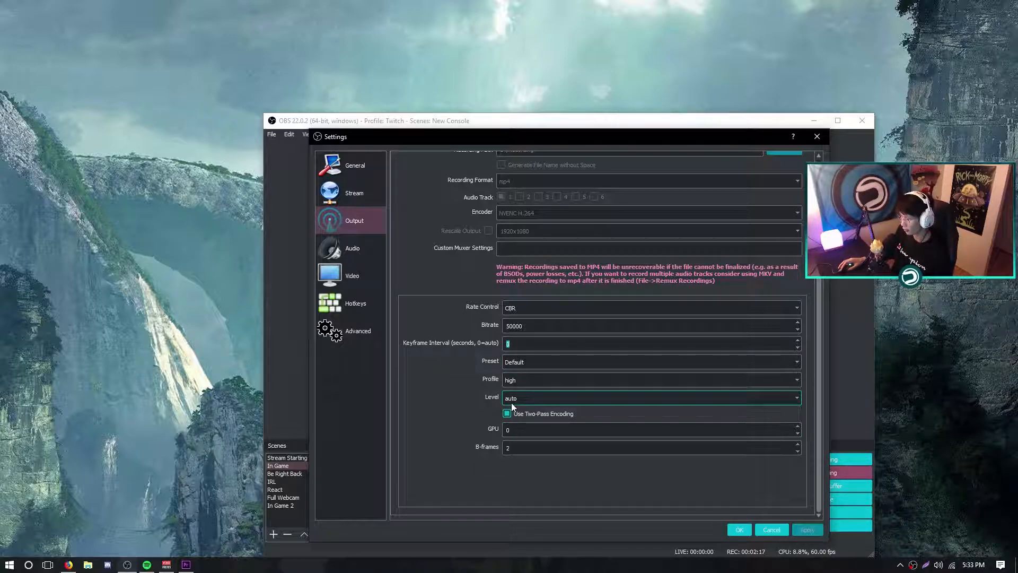
scroll(817, 346, "up", 2)
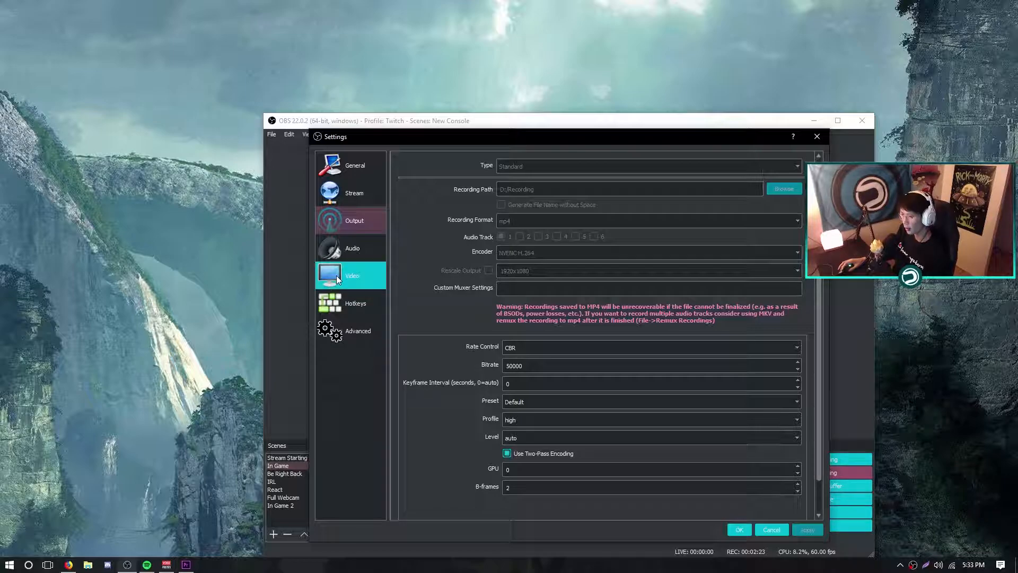
Step: Review the Hotkeys, Stream and General settings, including the Save Replay hotkey, and close the settings
left_click(339, 304)
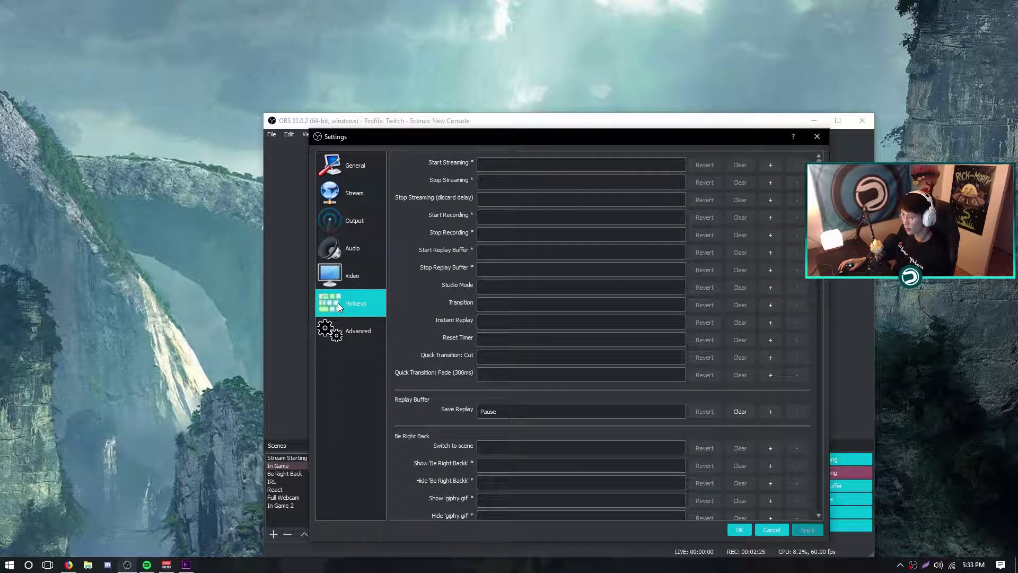
left_click(740, 530)
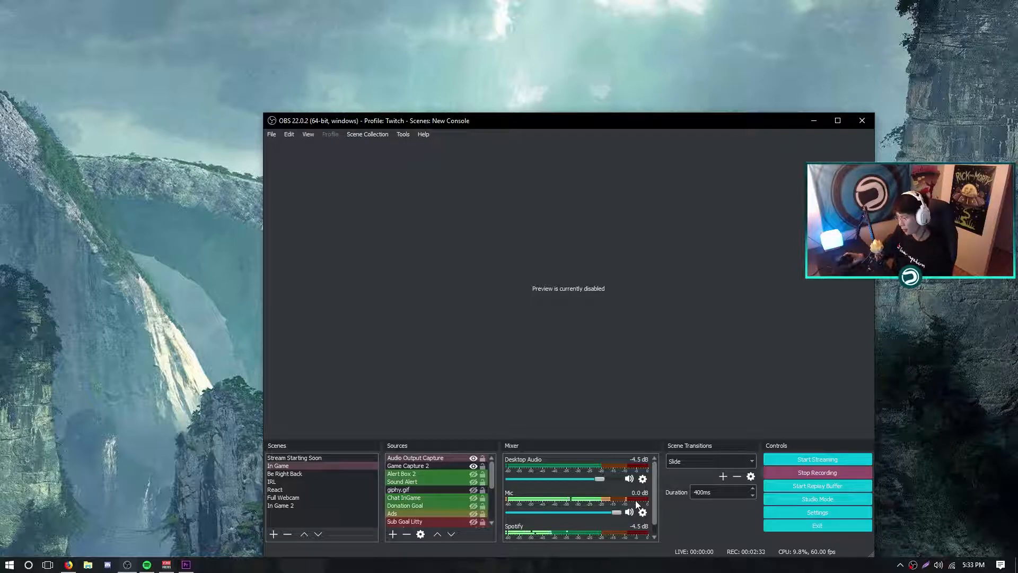
left_click(804, 512)
left_click(354, 196)
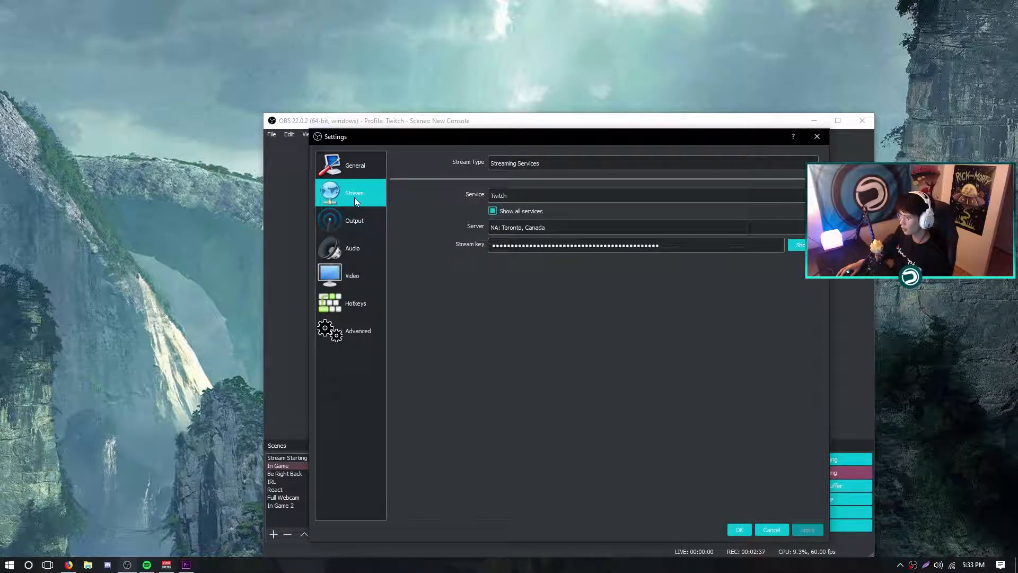
left_click(353, 167)
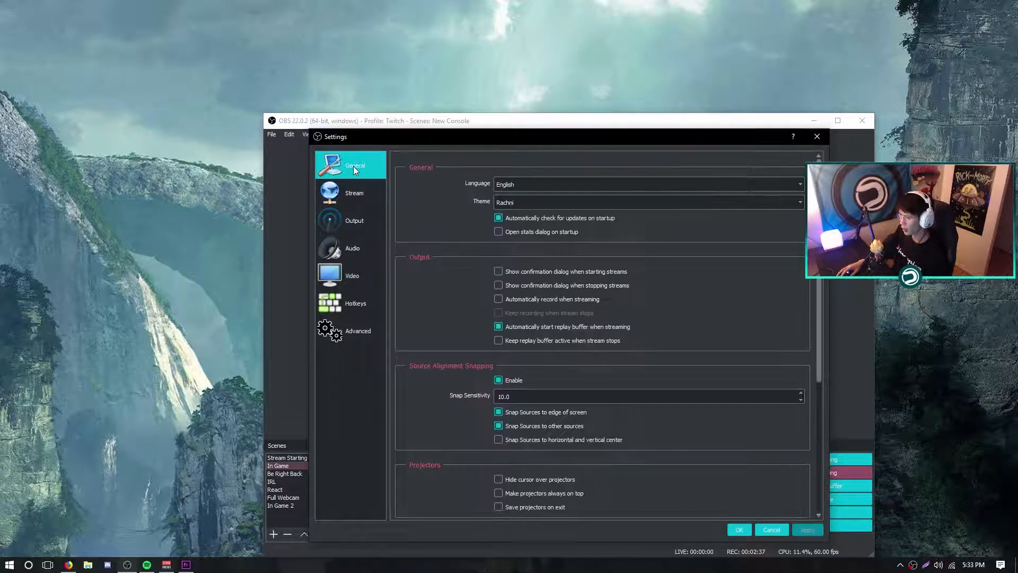
left_click(737, 529)
Step: Minimize OBS, switch to File Explorer and open the Recording folder
right_click(560, 356)
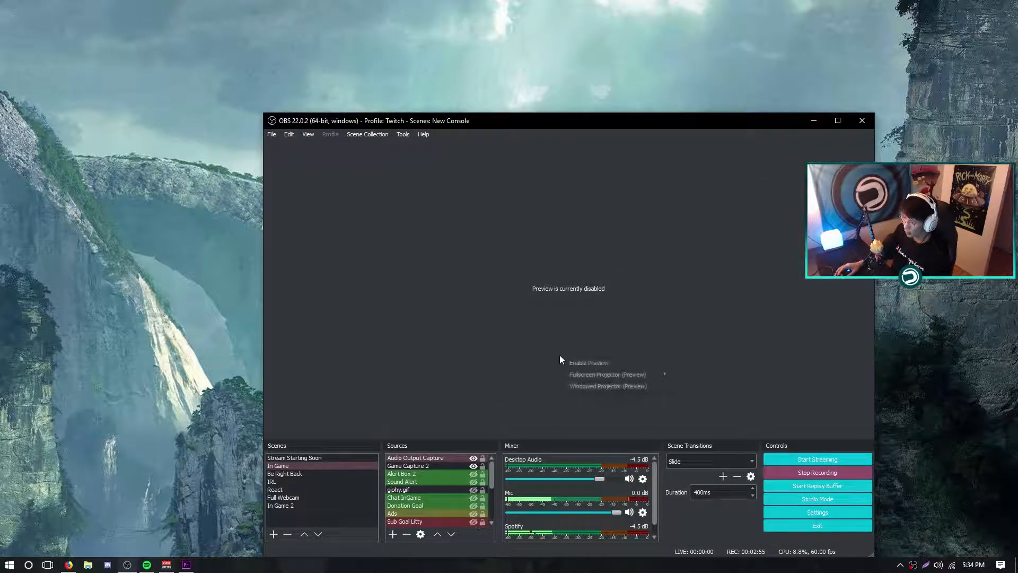
left_click(127, 568)
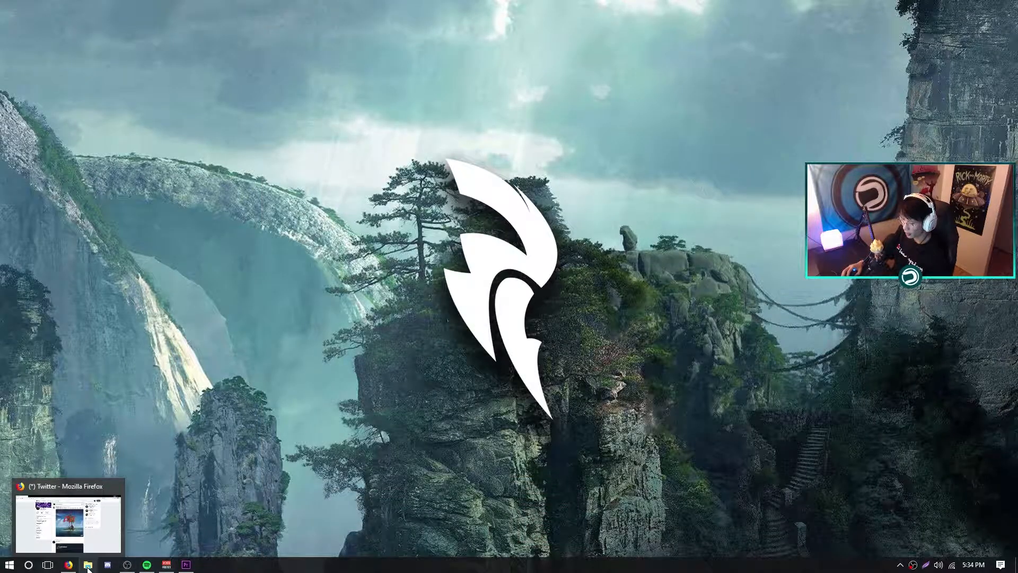
left_click(88, 566)
left_click(352, 191)
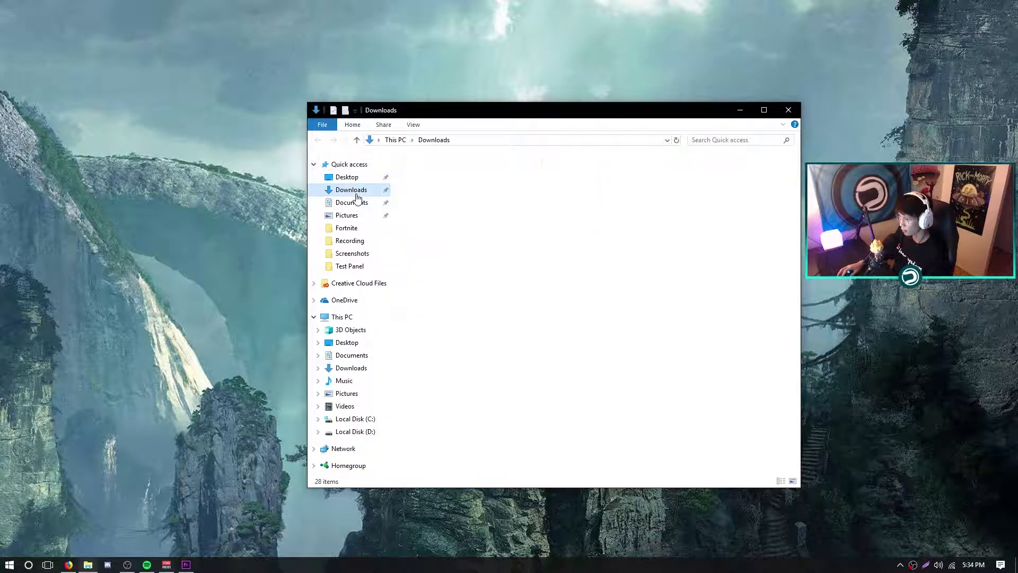
left_click(361, 228)
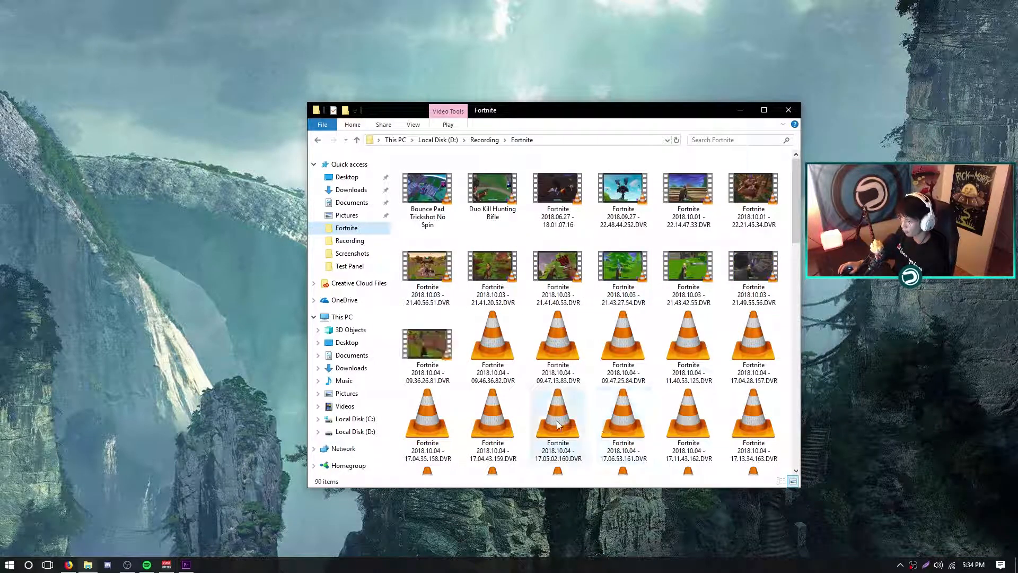
left_click(352, 253)
left_click(349, 241)
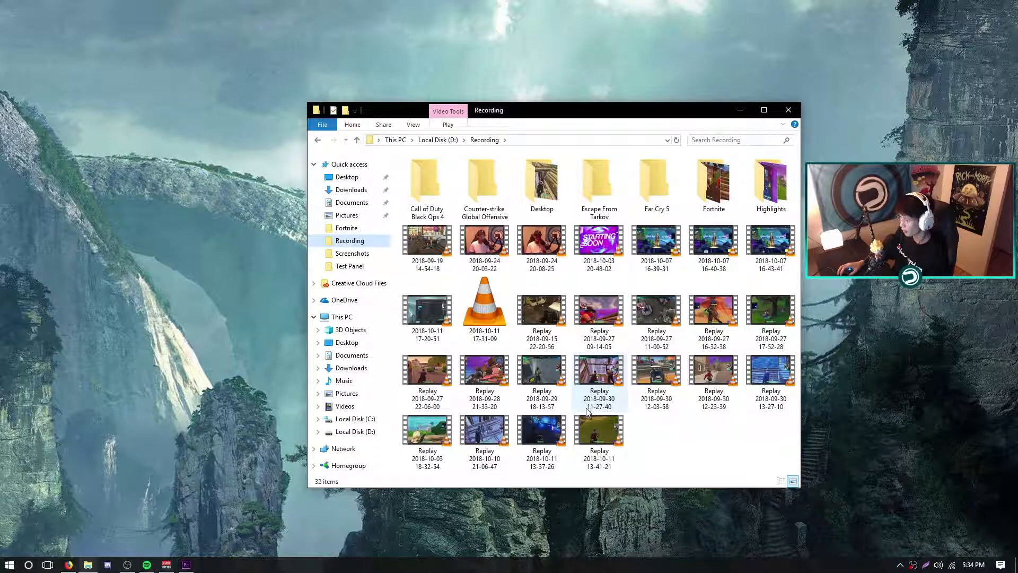
double_click(609, 329)
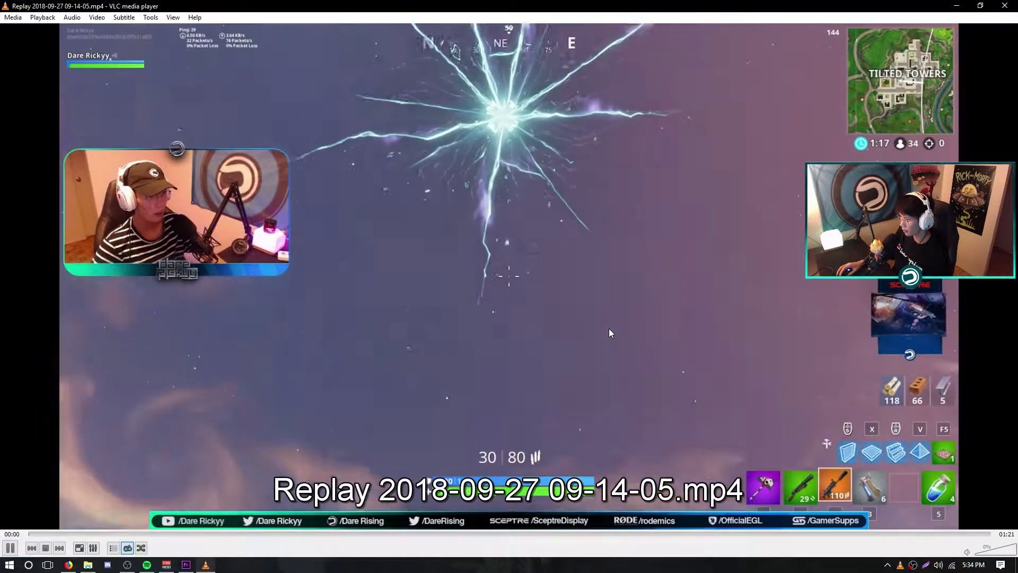
left_click(79, 547)
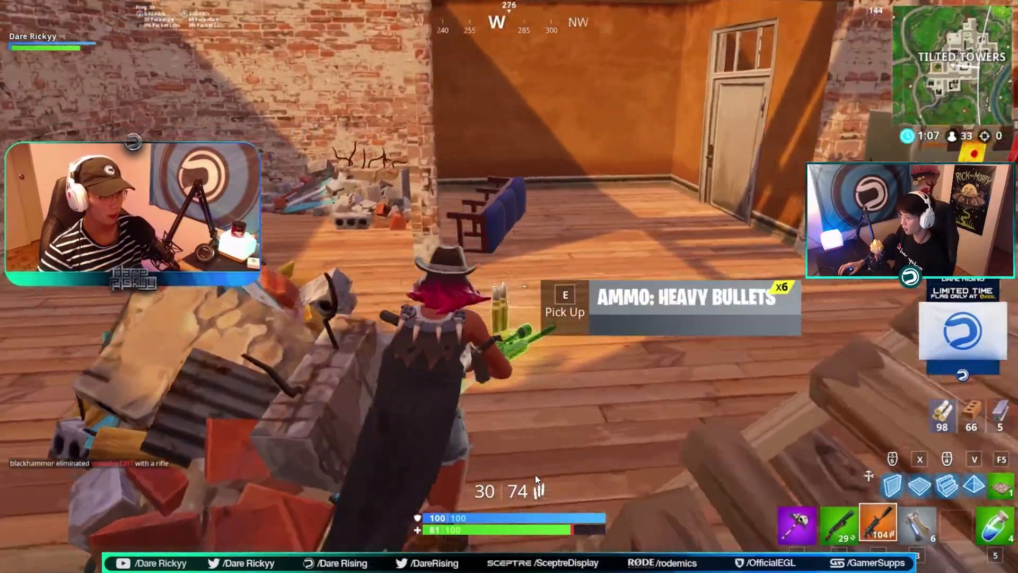
key("3")
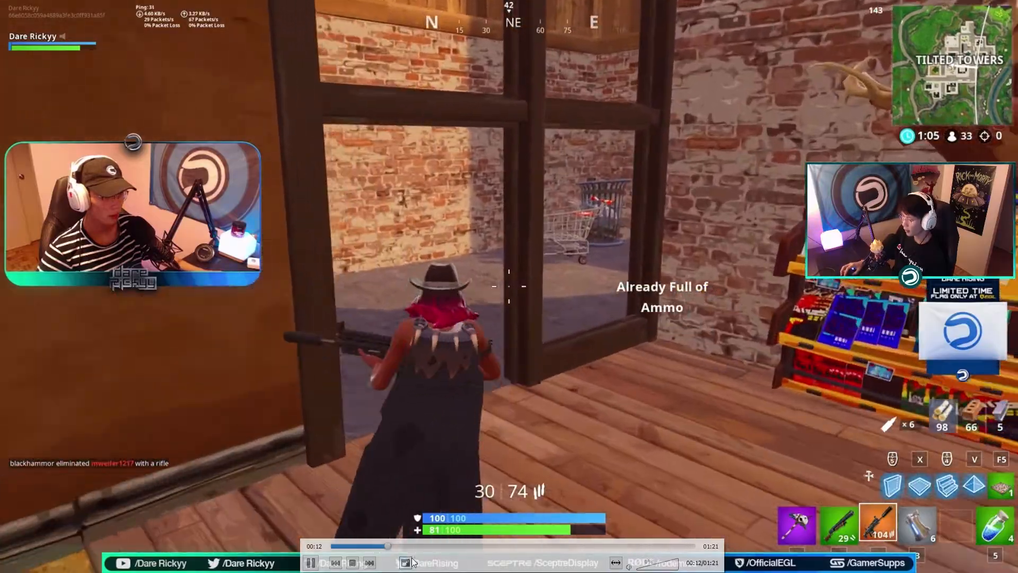
double_click(605, 447)
left_click(1004, 6)
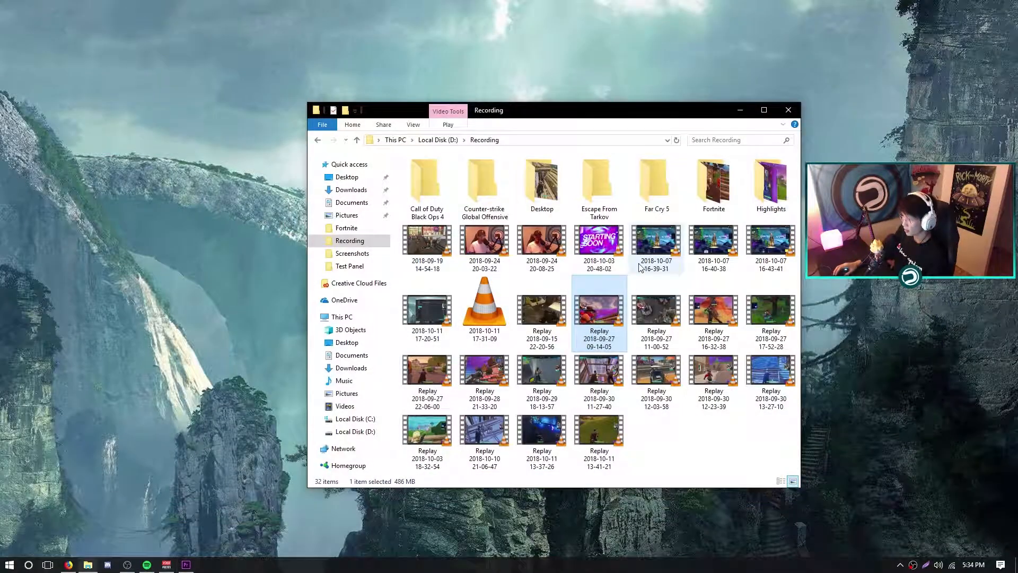
double_click(734, 186)
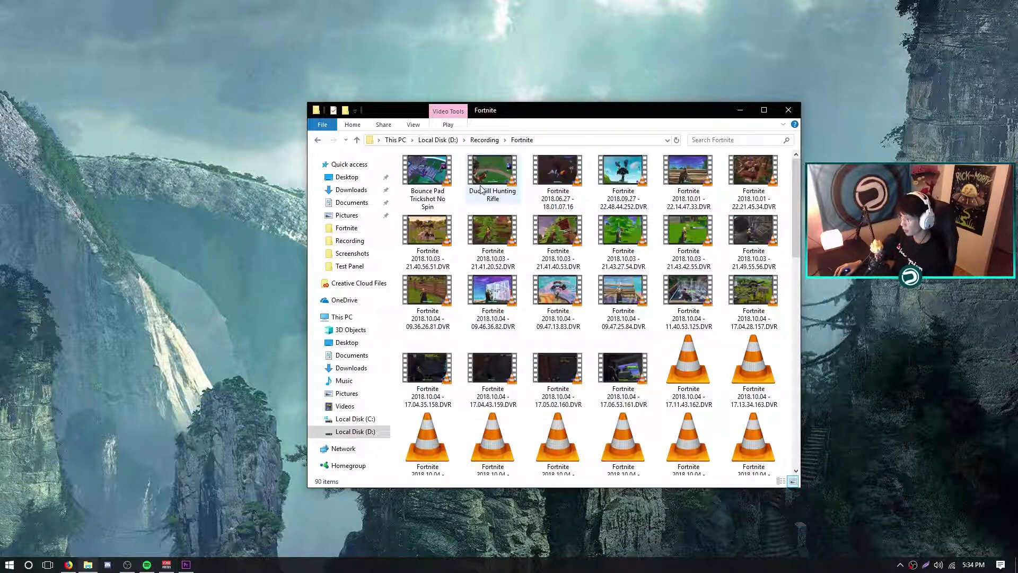
left_click(318, 141)
double_click(768, 177)
left_click(539, 207)
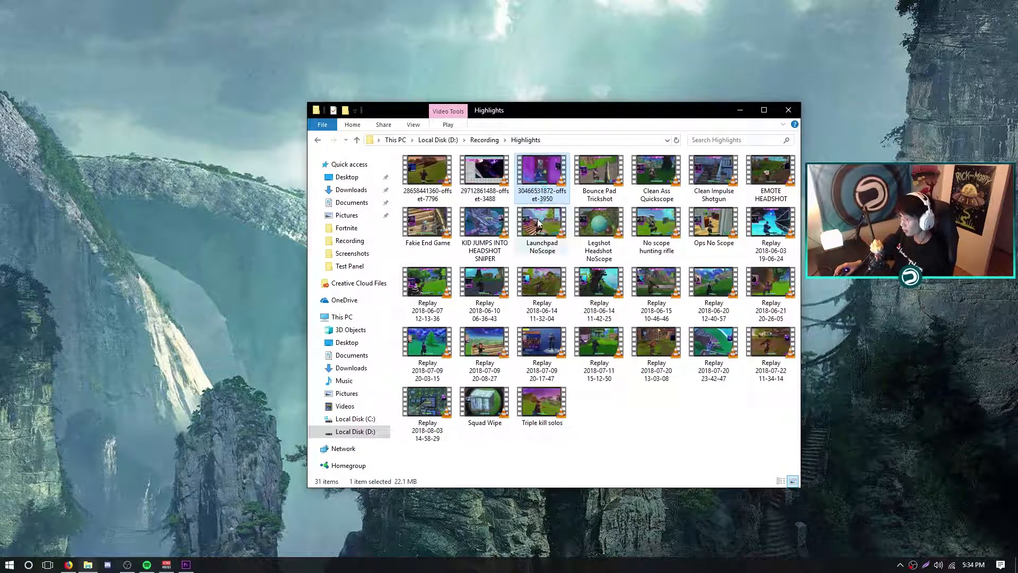
double_click(538, 207)
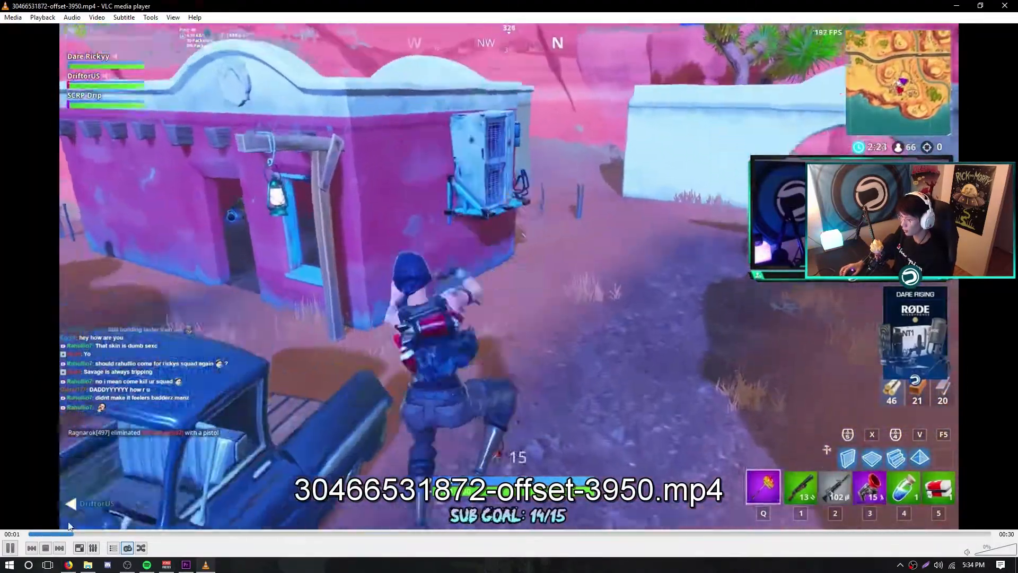
left_click(79, 548)
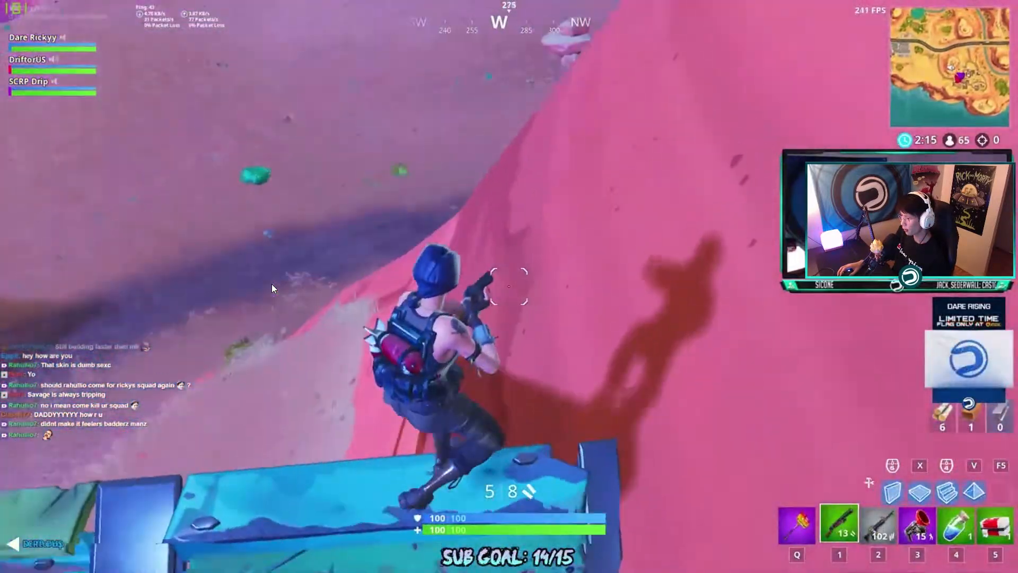
mouse_move(254, 279)
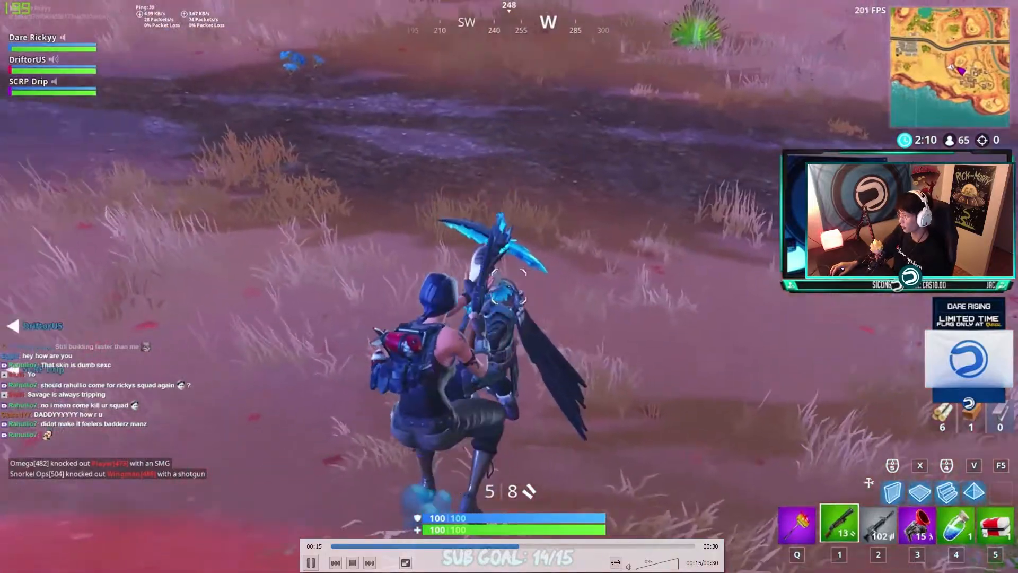
left_click(405, 562)
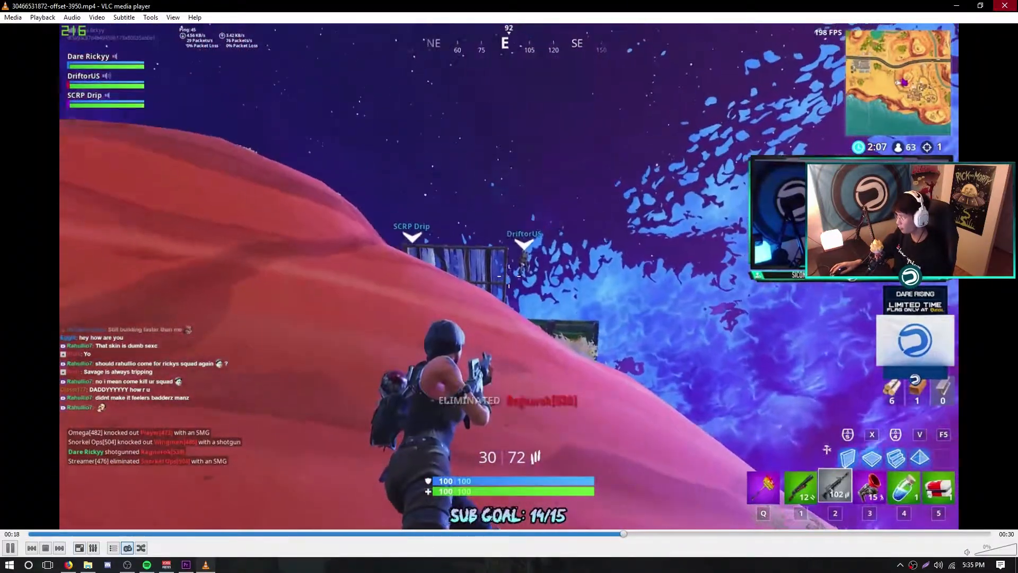
left_click(1004, 5)
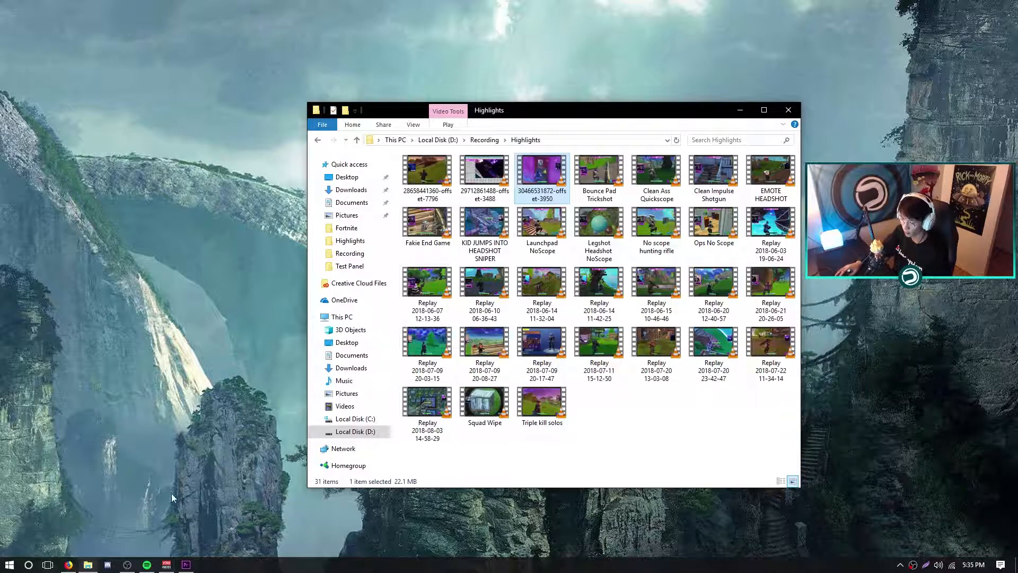
Step: Switch to OBS and look over the In Game scene's remaining sources and the Mic's mixer options
left_click(136, 565)
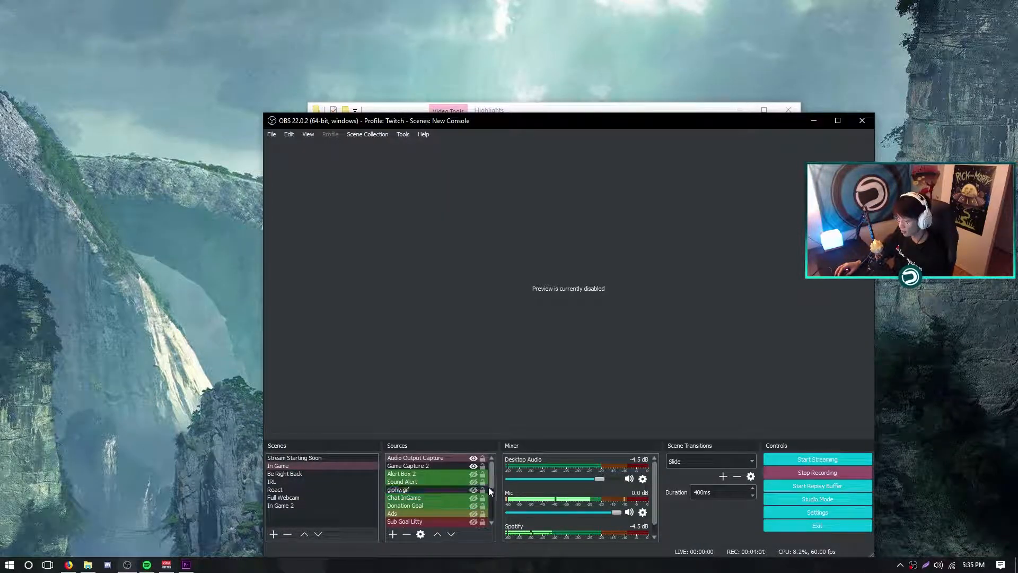
left_click_drag(491, 481, 491, 513)
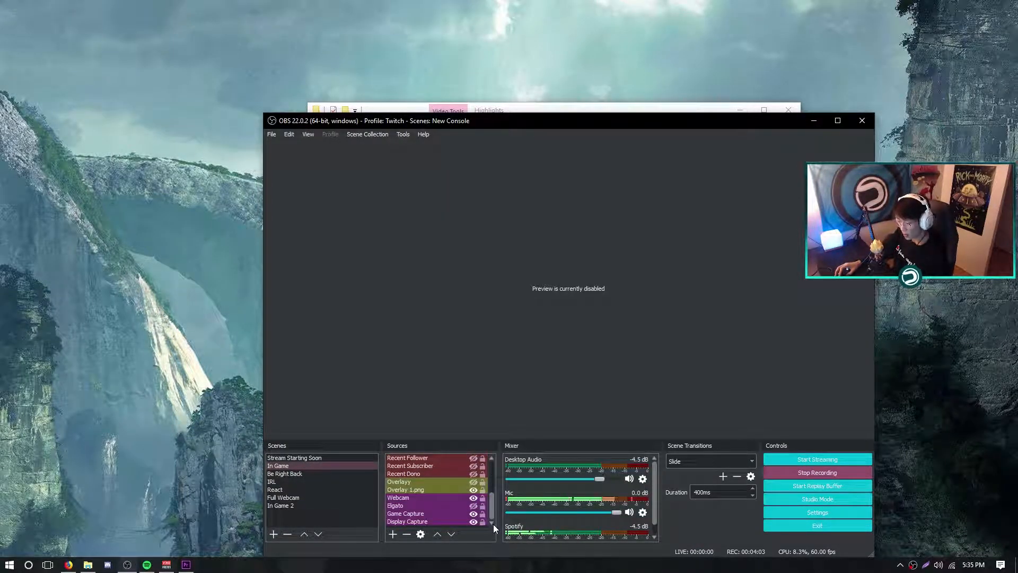
left_click(642, 512)
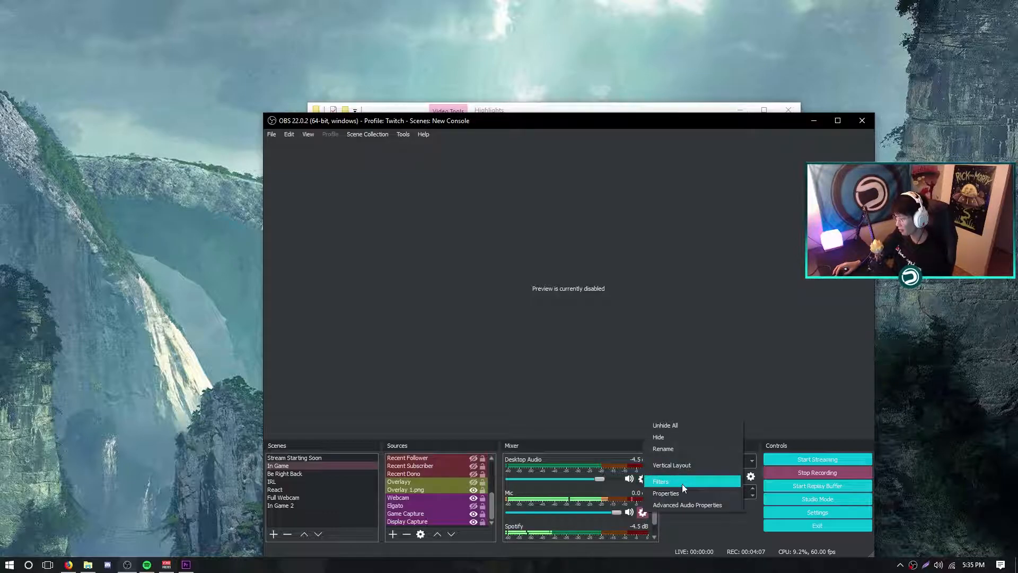
left_click(679, 536)
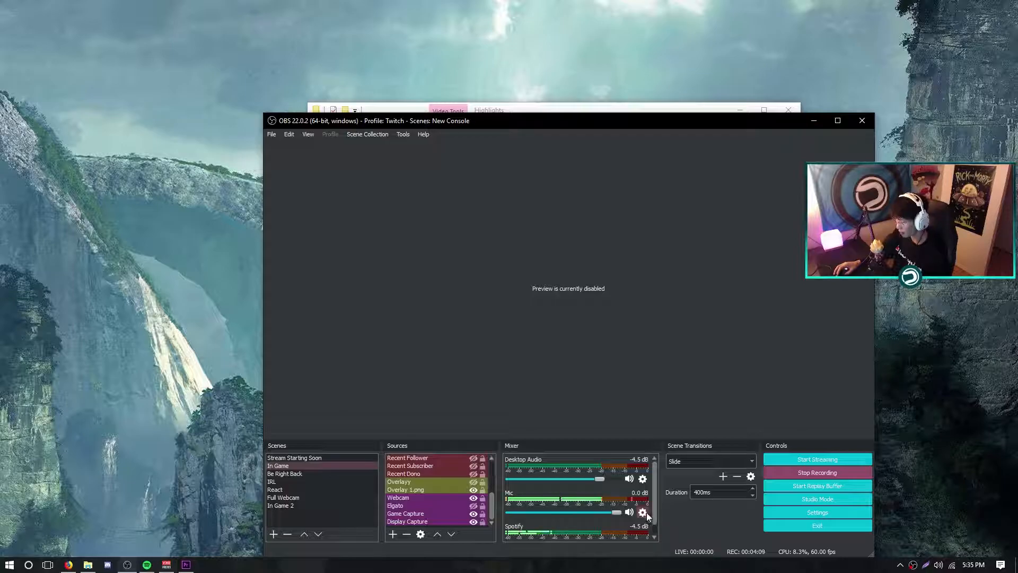
left_click(643, 512)
left_click(681, 523)
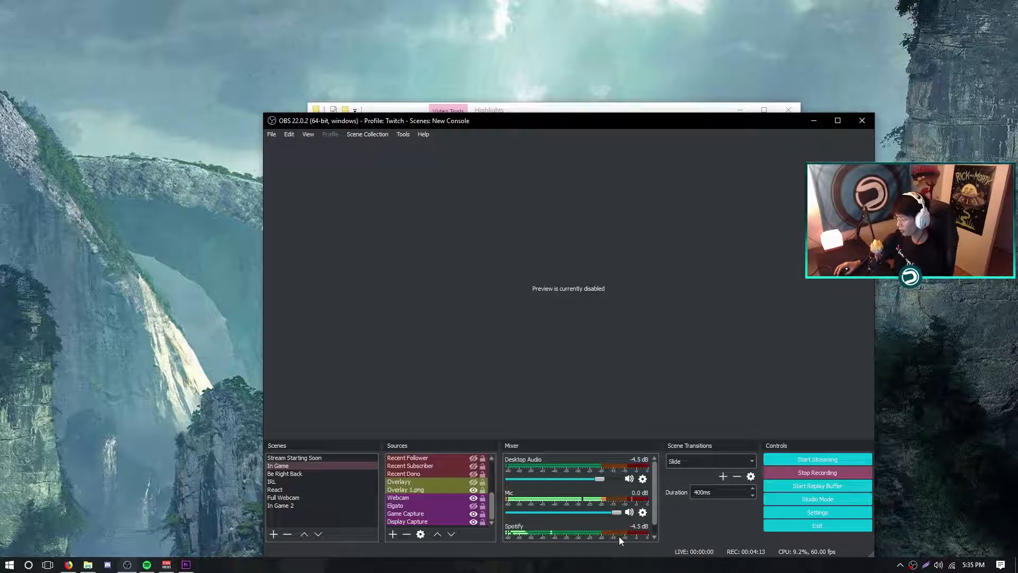
Step: View the running per-application volume mixer and VoiceMeeter Banana one after the other, dismissing each window
left_click(912, 564)
left_click(880, 504)
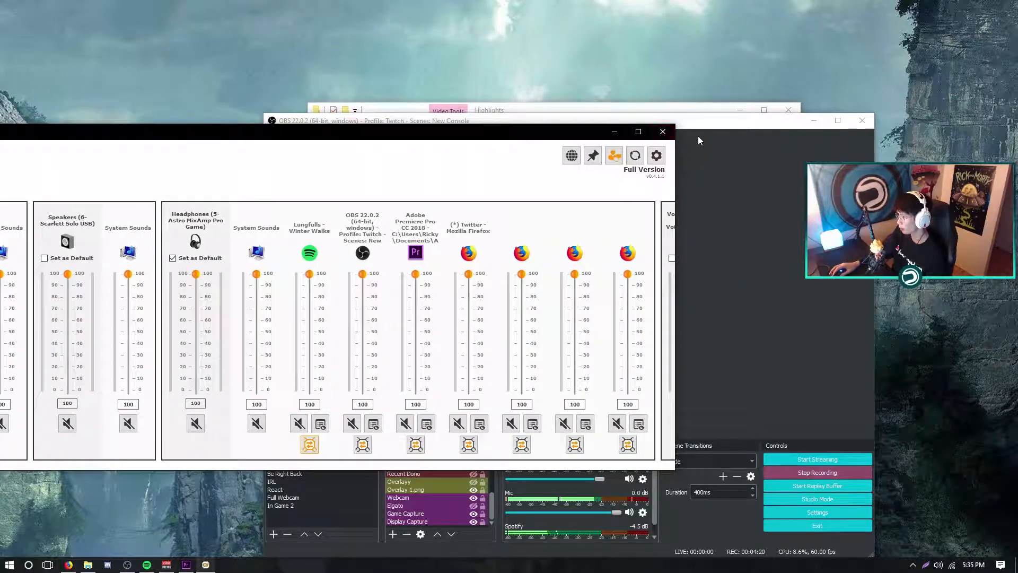
left_click(658, 132)
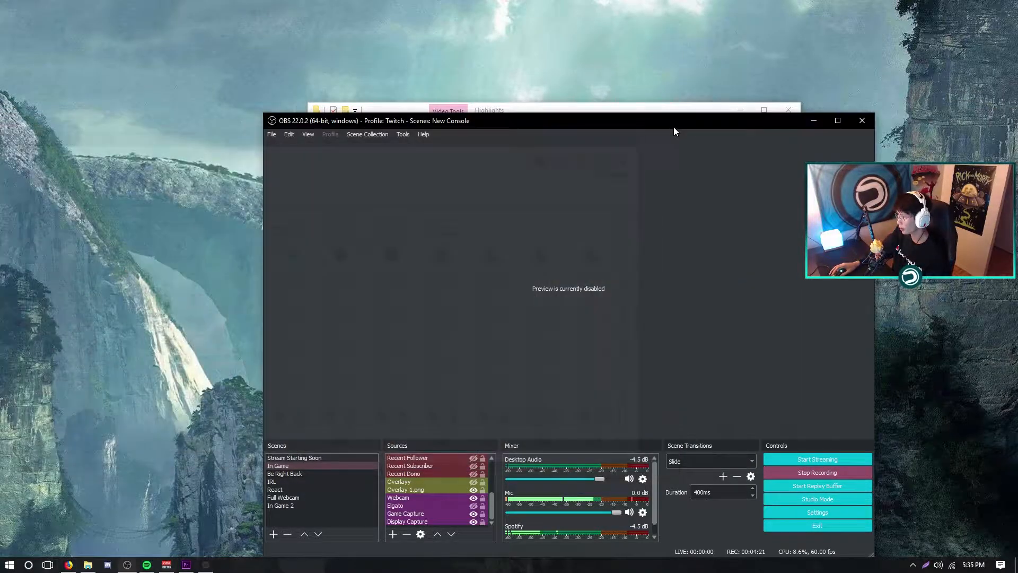
left_click(912, 564)
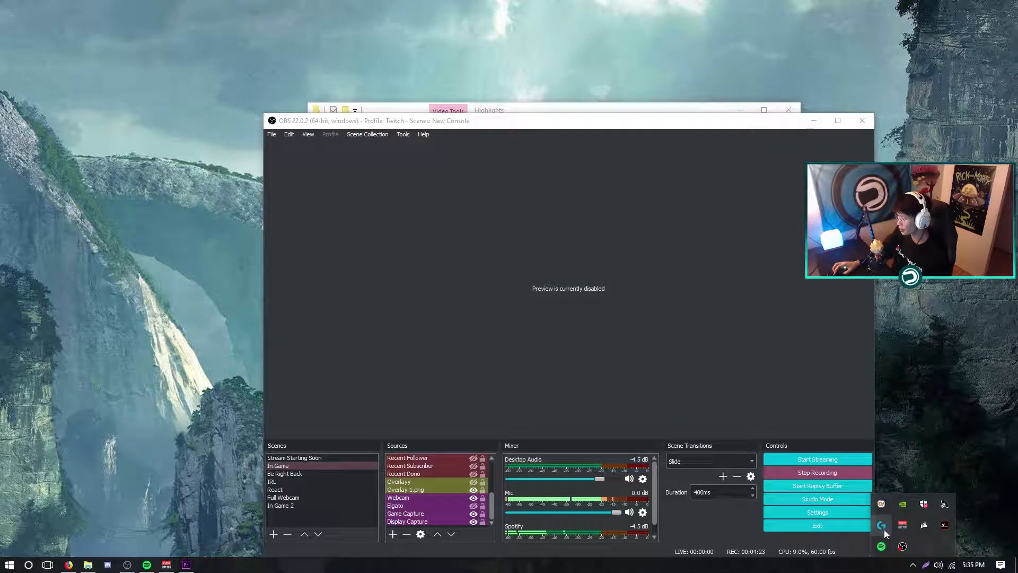
left_click(903, 526)
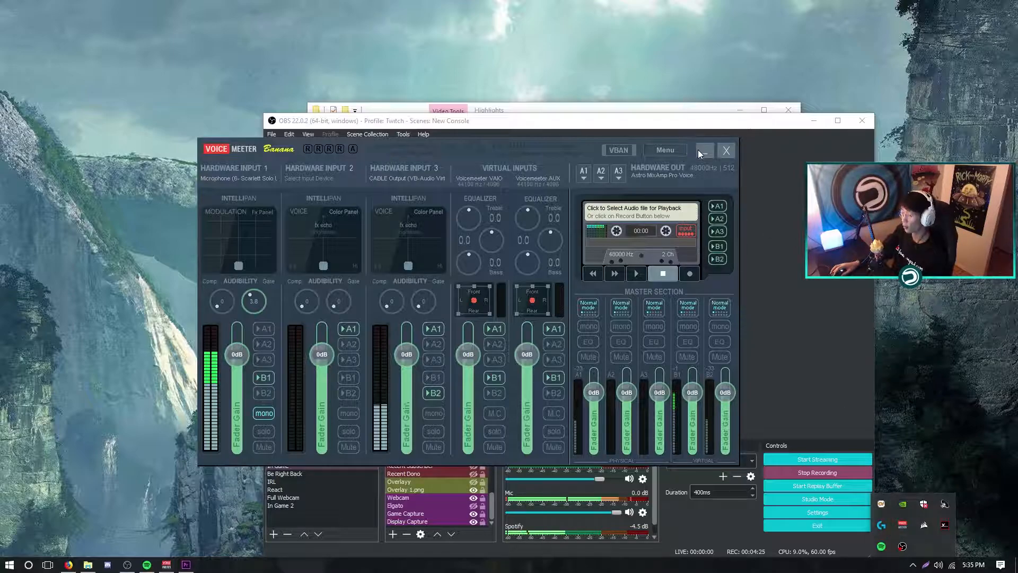
left_click(700, 153)
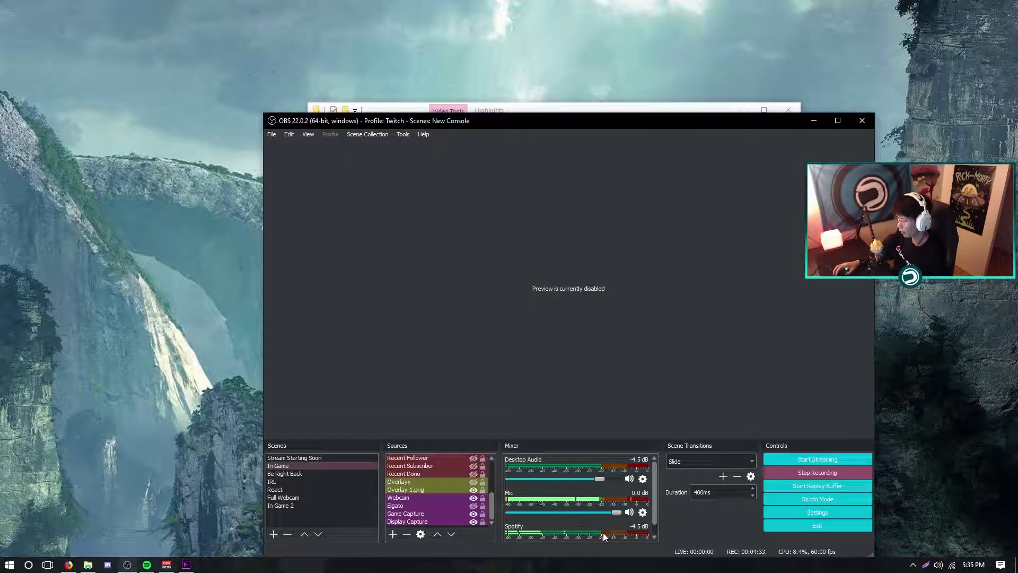
Step: Look over the mixer's audio sources, open the Mic's filters, disable Noise Suppression and close the filters
left_click_drag(653, 492, 653, 523)
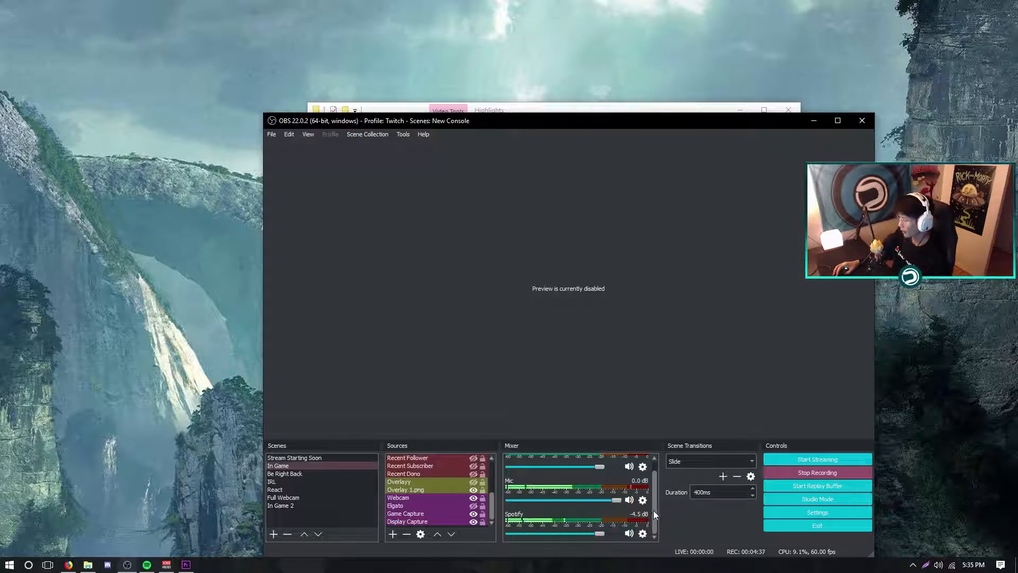
scroll(653, 510, "up", 1)
left_click_drag(655, 470, 655, 467)
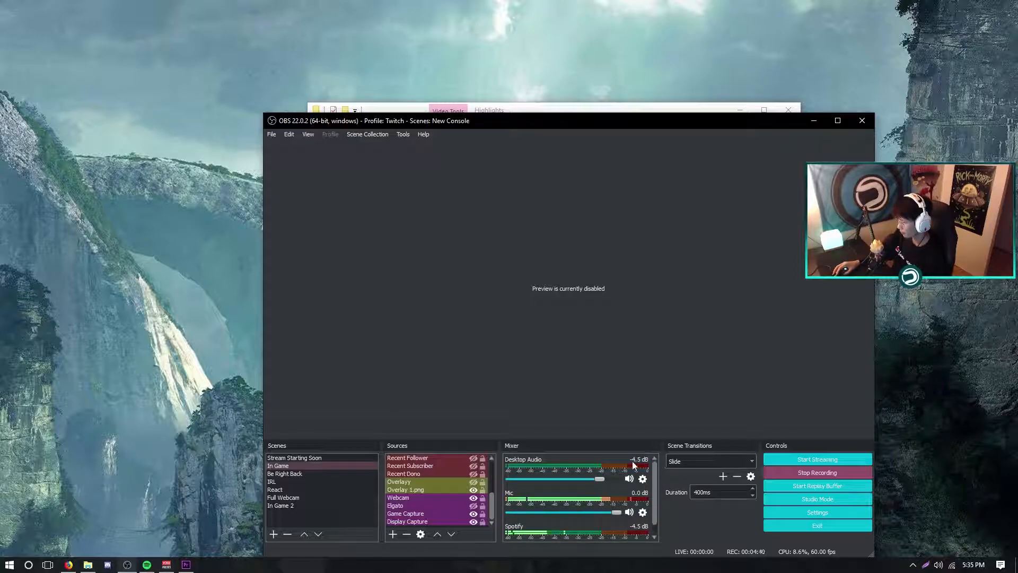
left_click(643, 512)
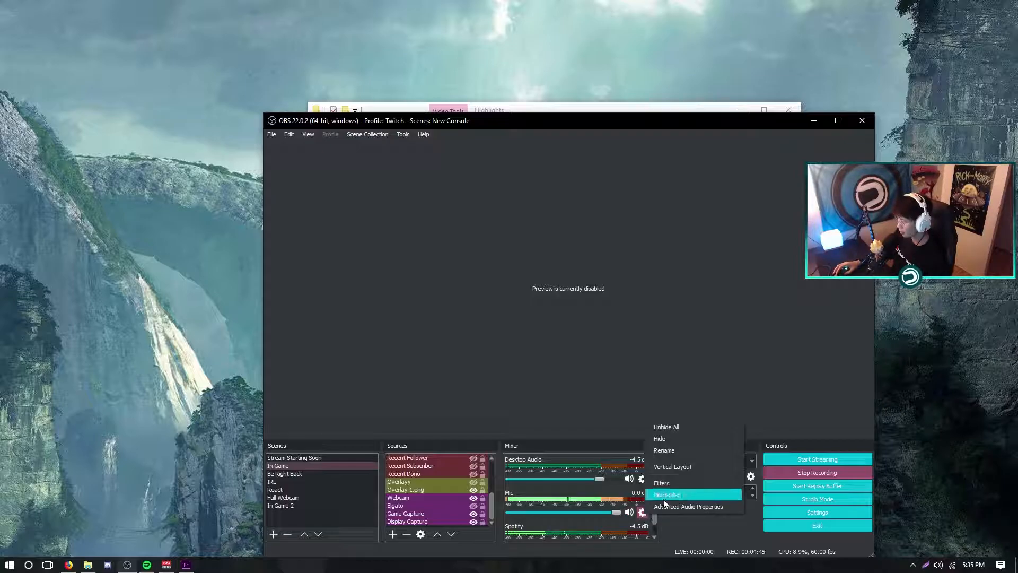
left_click(667, 487)
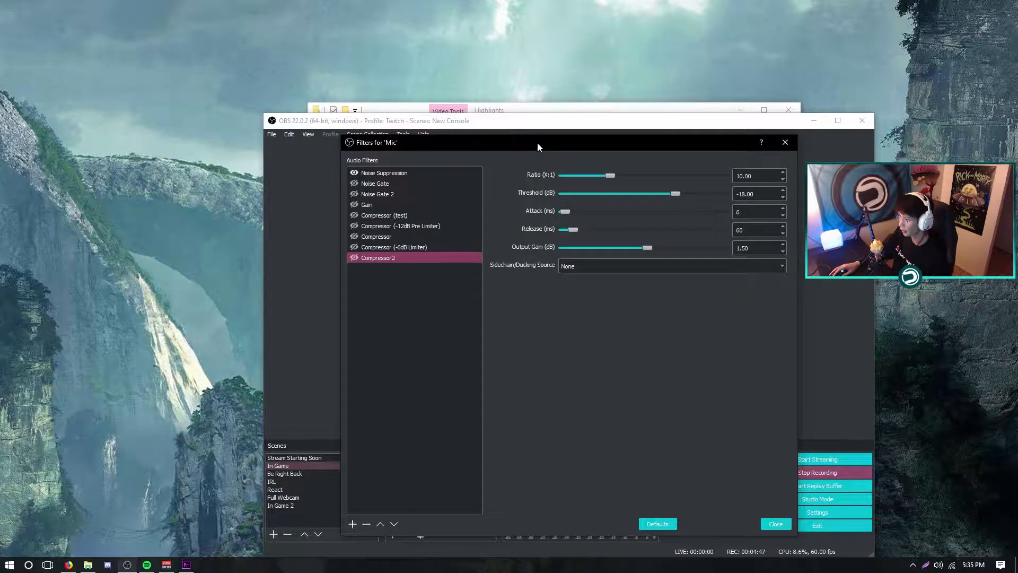
left_click_drag(536, 142, 652, 85)
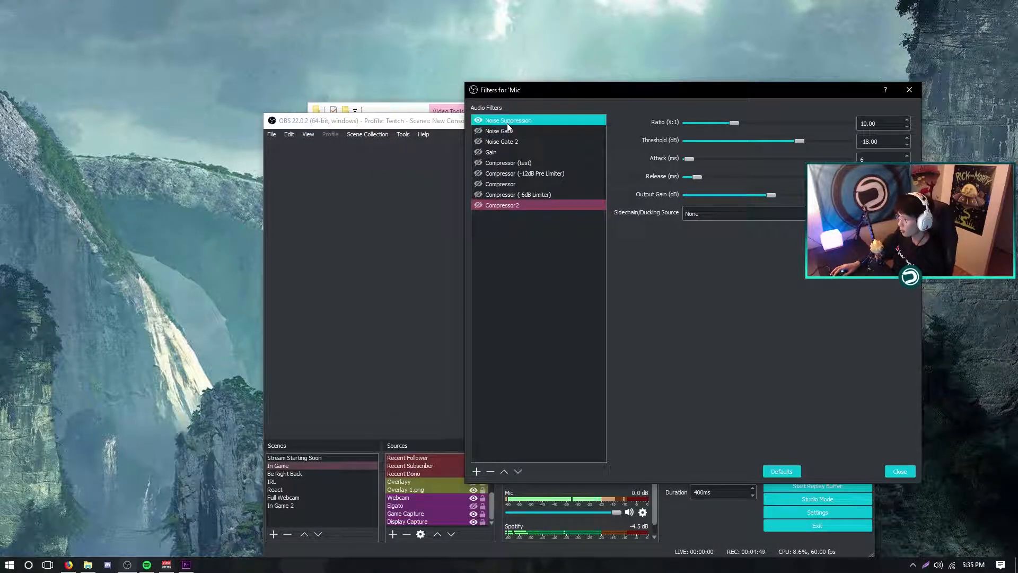
left_click(867, 124)
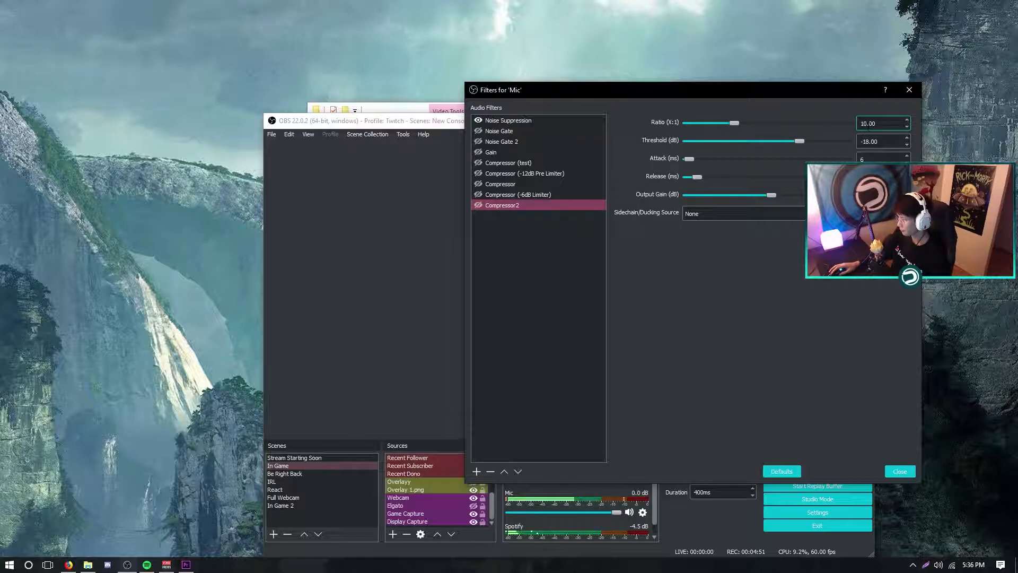
left_click(508, 120)
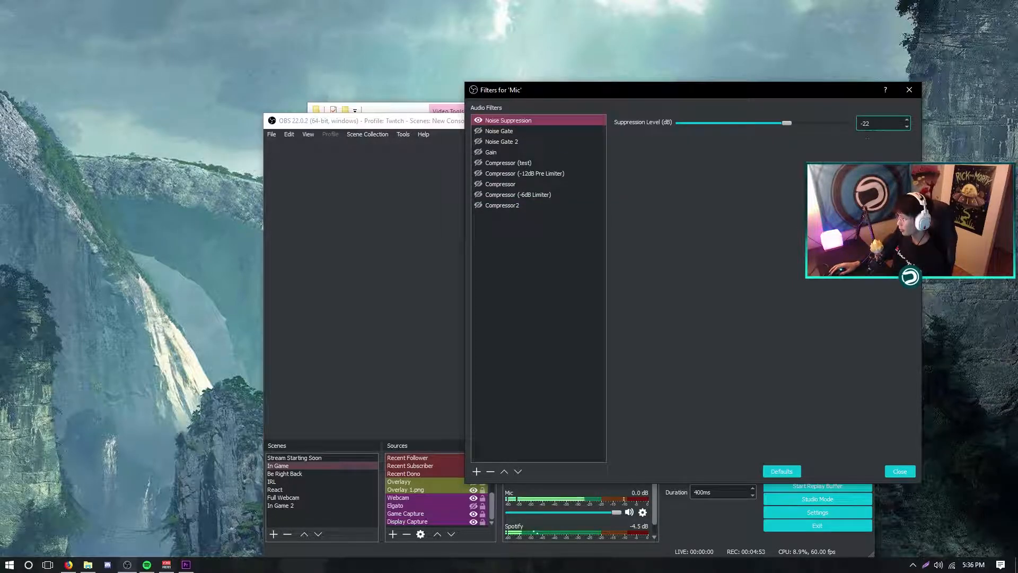
left_click_drag(839, 95, 554, 80)
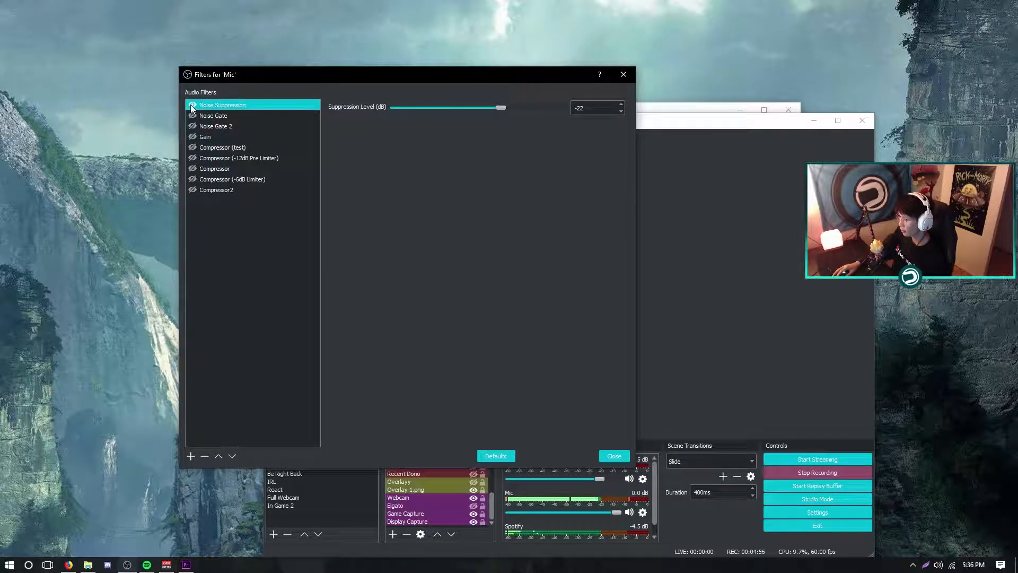
left_click(614, 455)
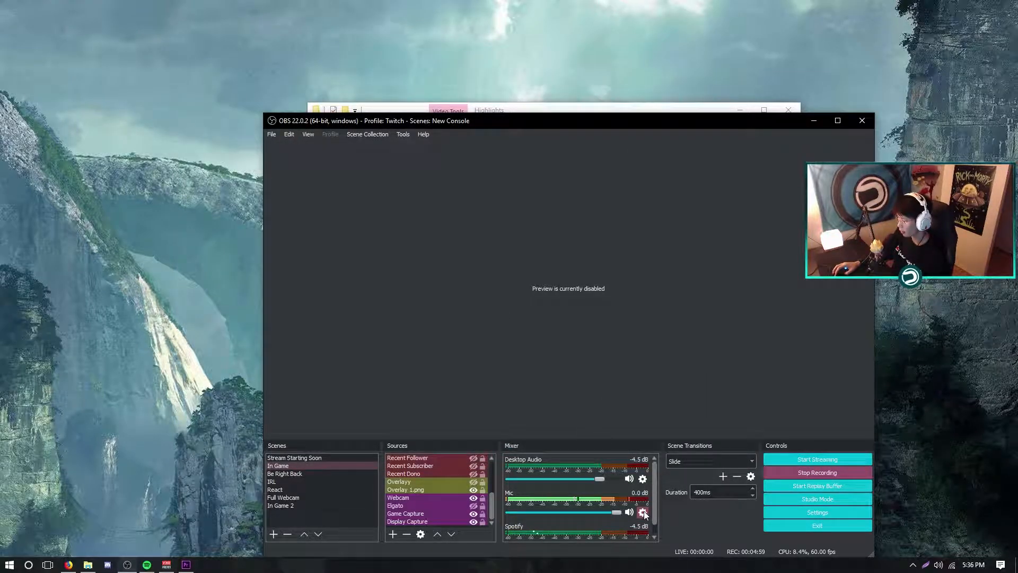
Step: Reopen the Mic's filters, set the Noise Suppression level to 0 dB and enable that filter
left_click(420, 515)
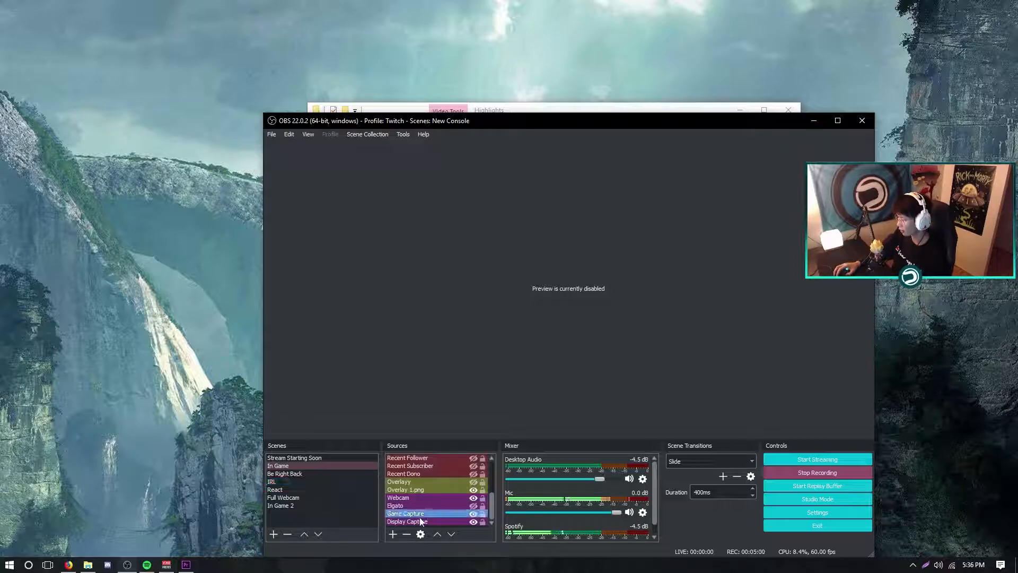
left_click(643, 517)
left_click(667, 485)
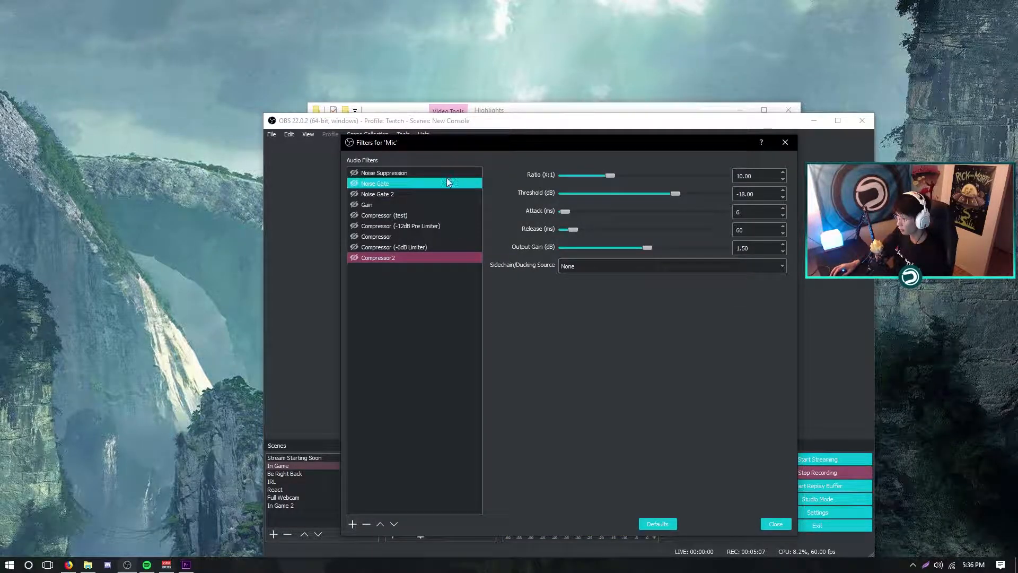
left_click(385, 172)
left_click(756, 175)
key("Down")
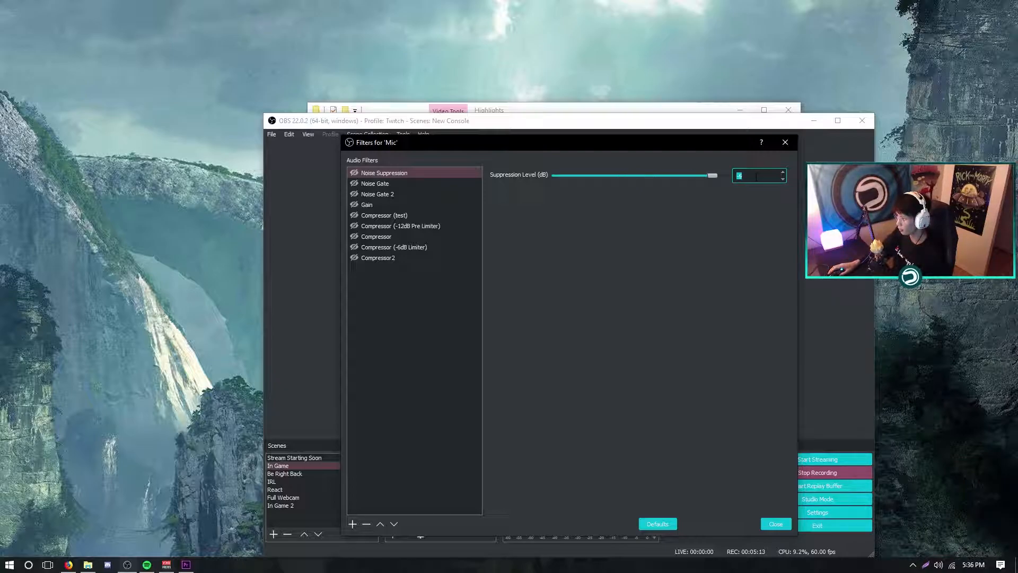
left_click_drag(732, 144, 446, 61)
left_click(81, 93)
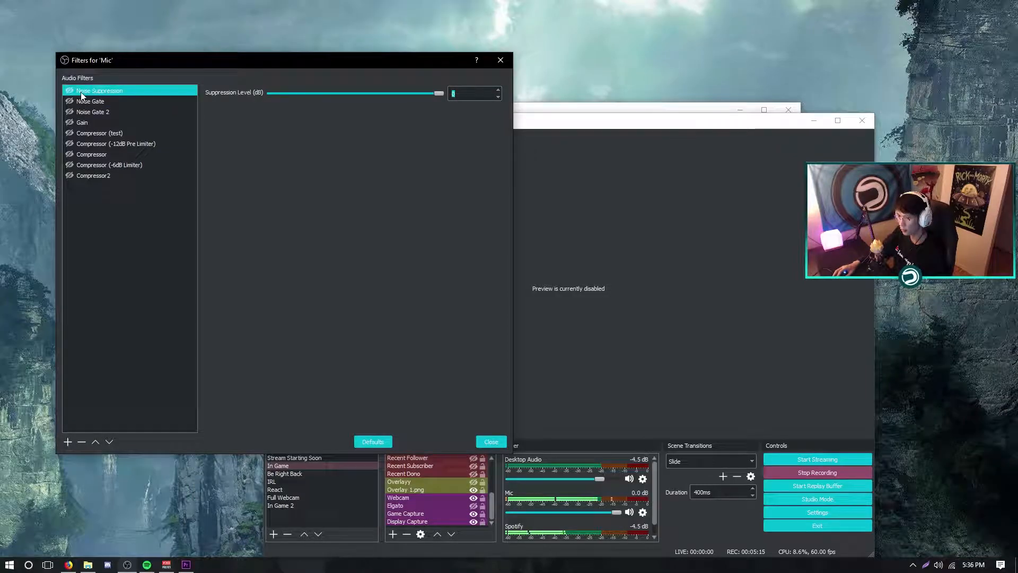
left_click(69, 91)
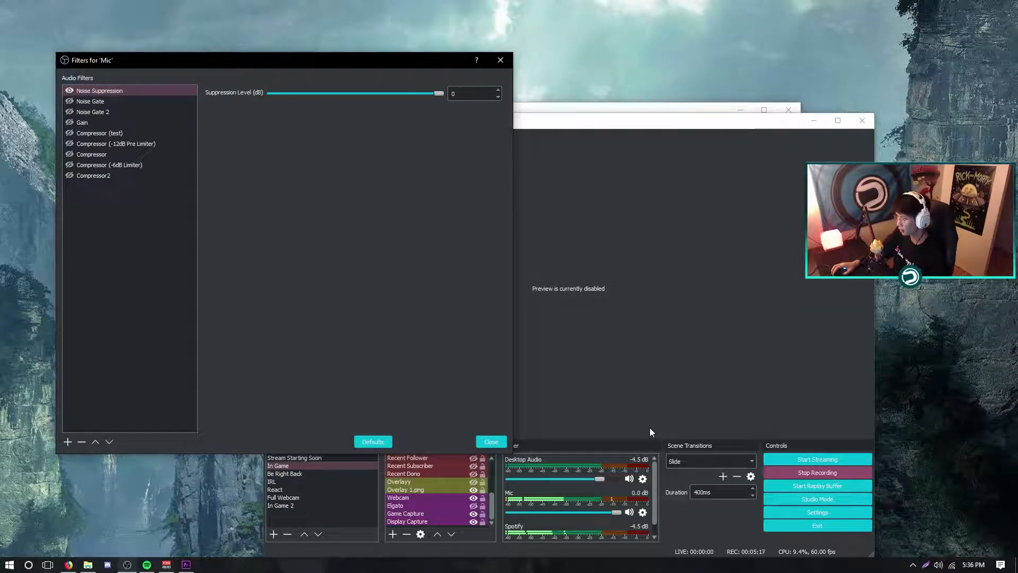
Step: Lower the Mic's Noise Suppression level gradually to -22 dB while watching the Mic meter
scroll(471, 94, "down", 2)
scroll(471, 94, "down", 3)
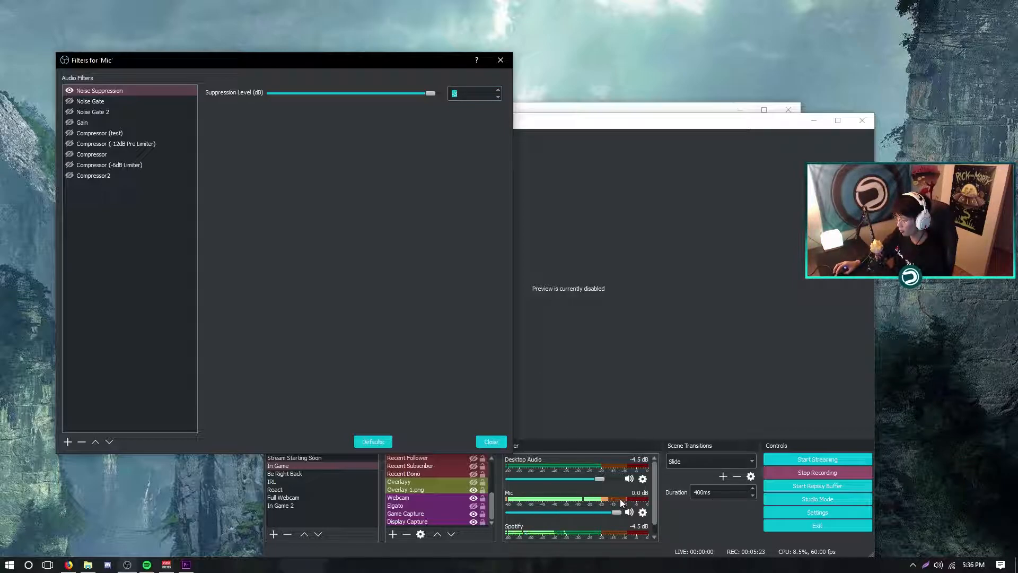
type("-3")
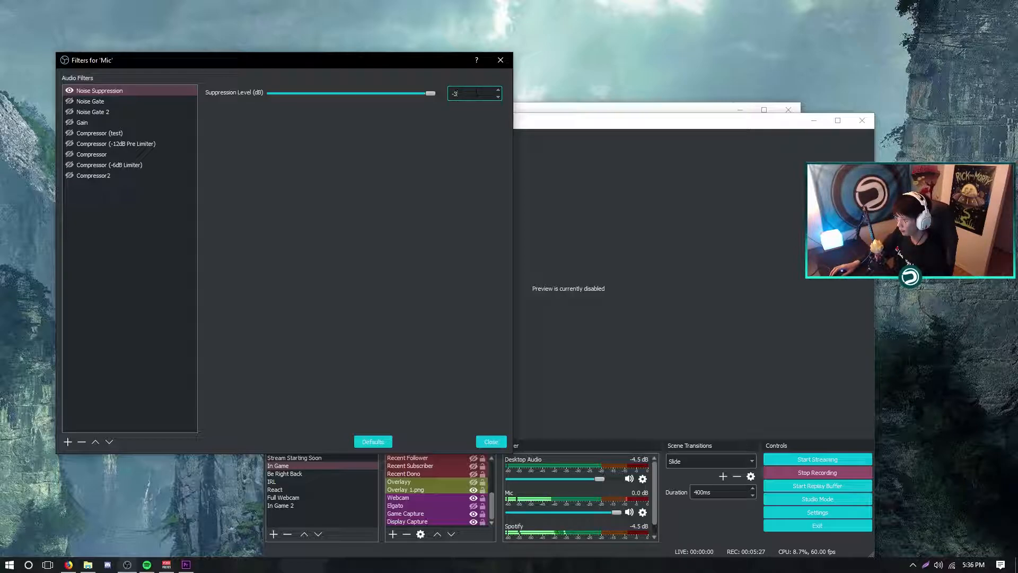
scroll(477, 91, "down", 7)
scroll(476, 92, "down", 2)
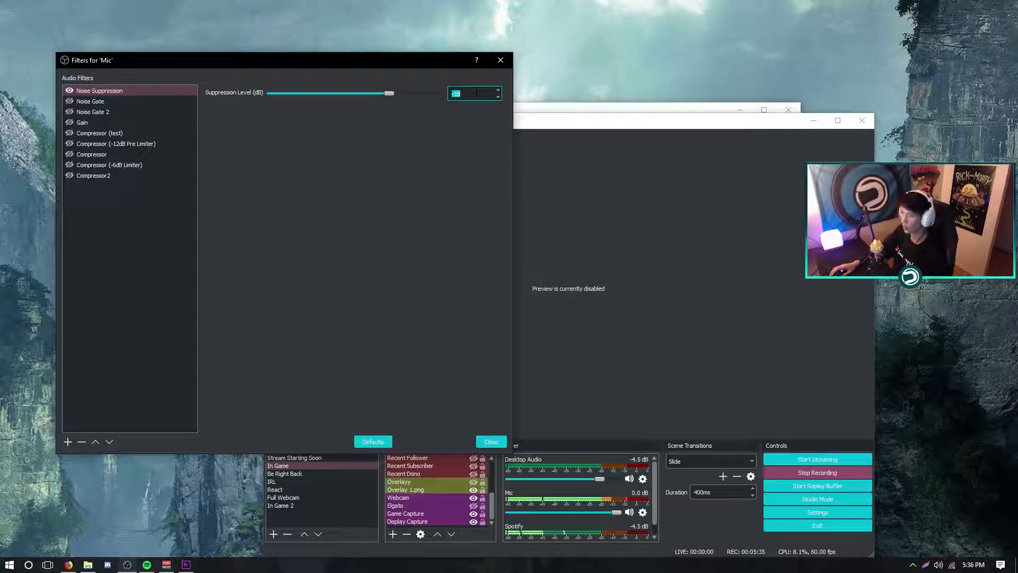
scroll(477, 91, "down", 3)
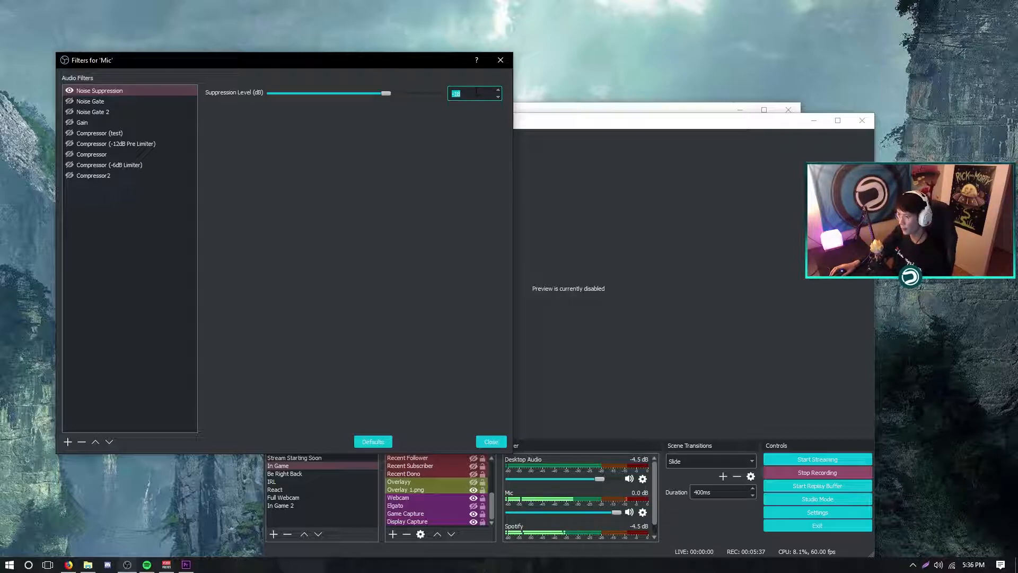
scroll(477, 91, "up", 1)
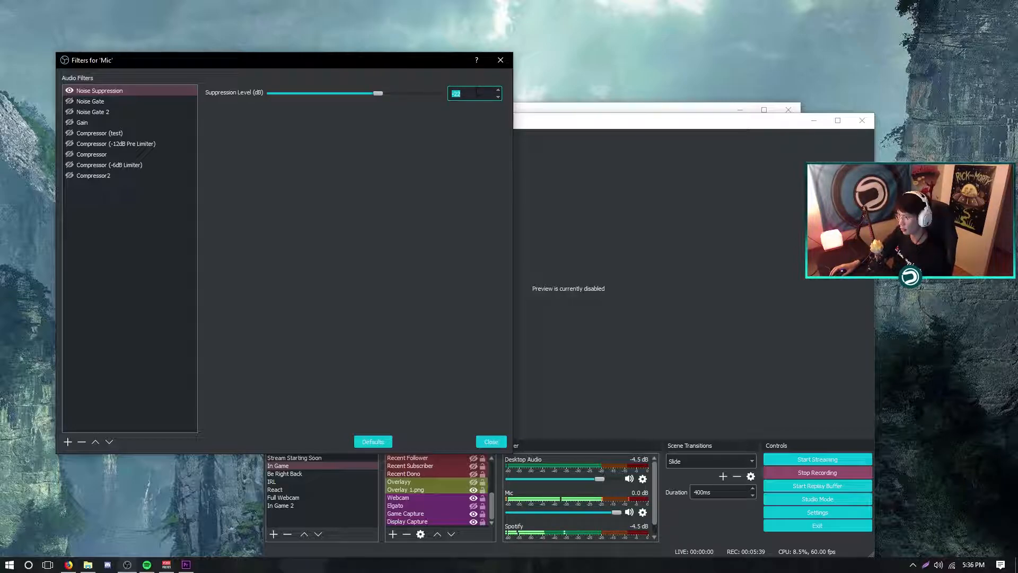
Step: Enable the Mic's Noise Gate 2 filter and review its threshold, attack, hold and release settings
left_click(118, 110)
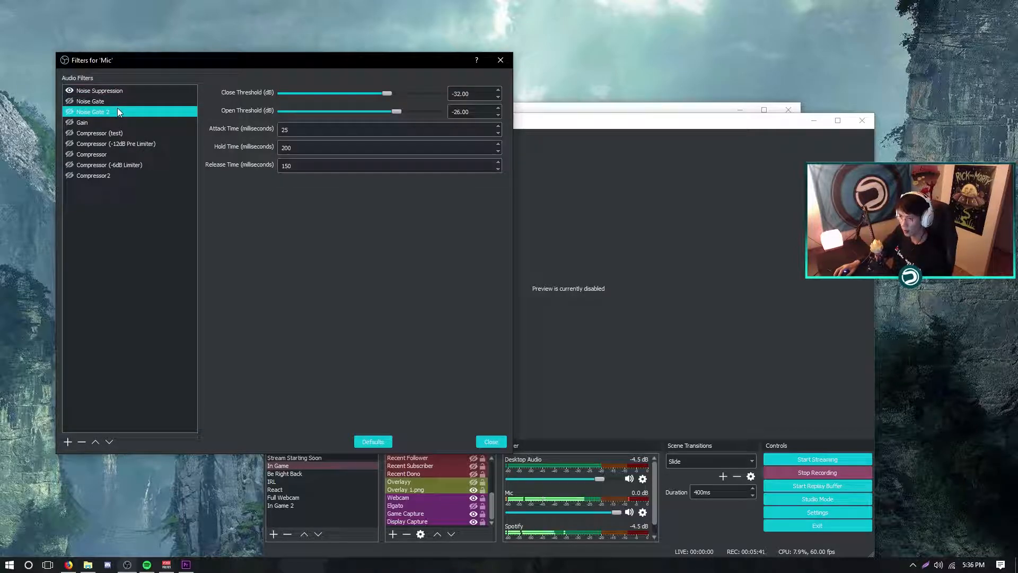
left_click(69, 112)
left_click(542, 159)
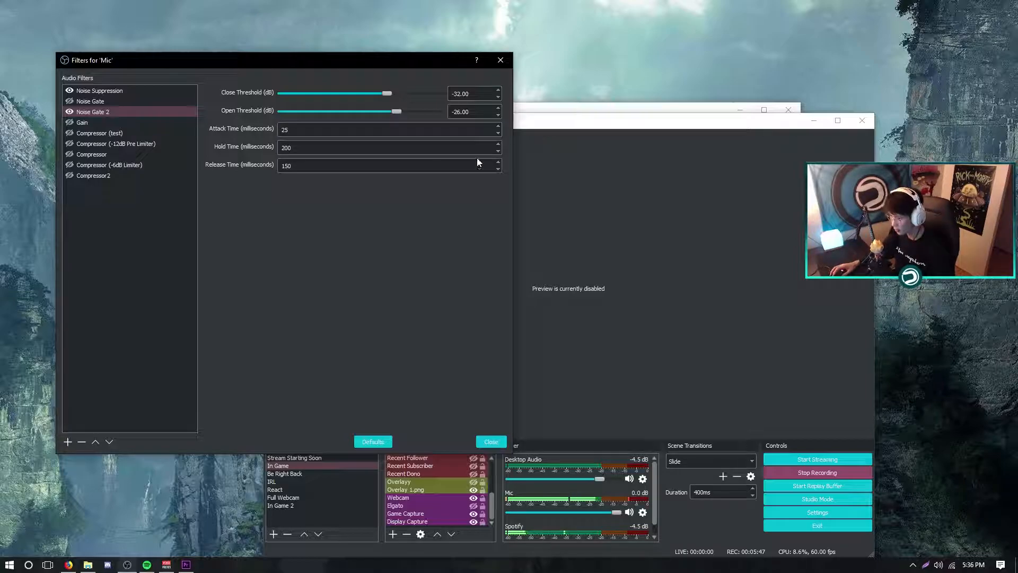
left_click(94, 112)
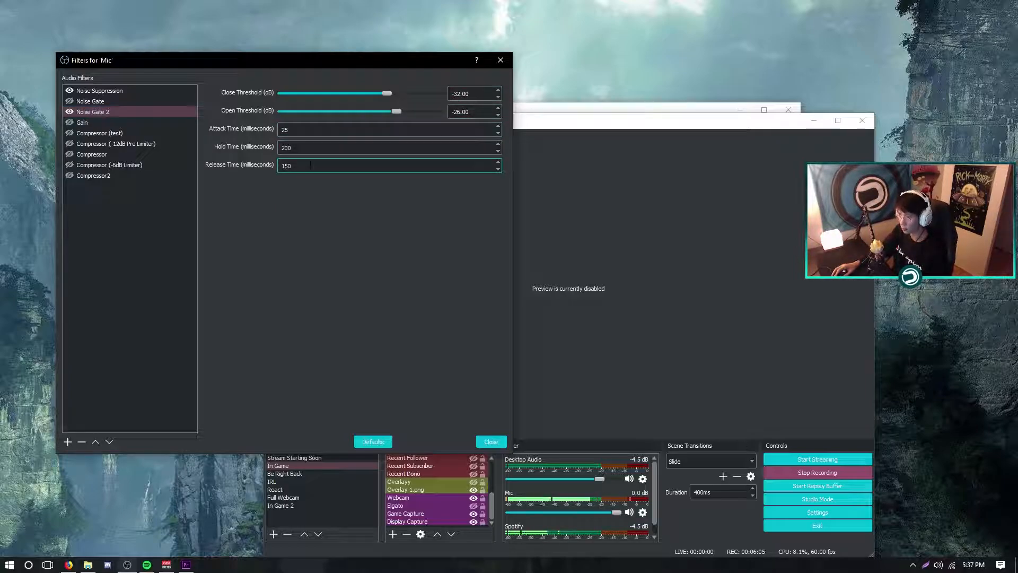
Step: Look over the Mic's Noise Gate thresholds and Gain filter settings, and close the filters
left_click(104, 104)
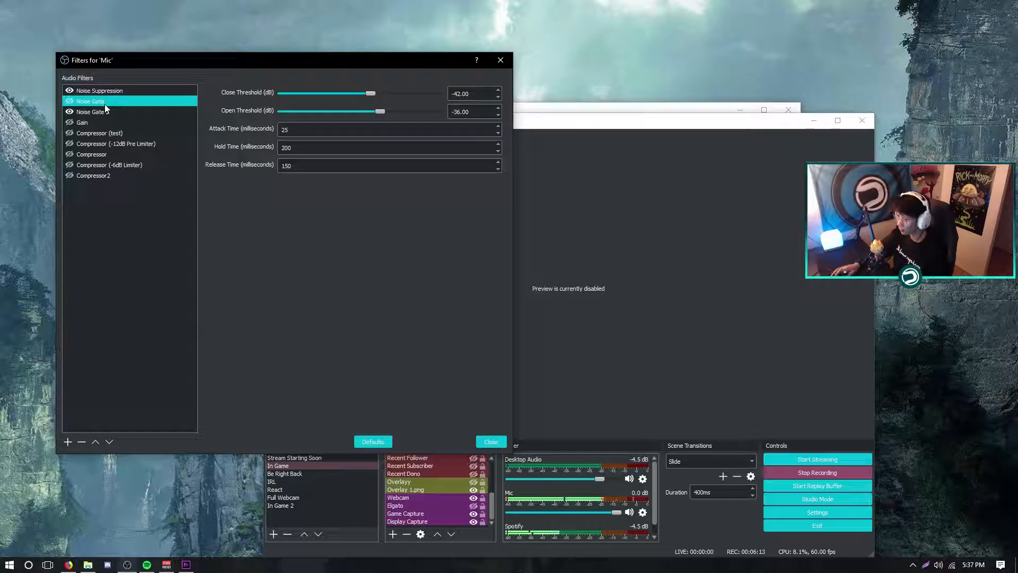
left_click(466, 109)
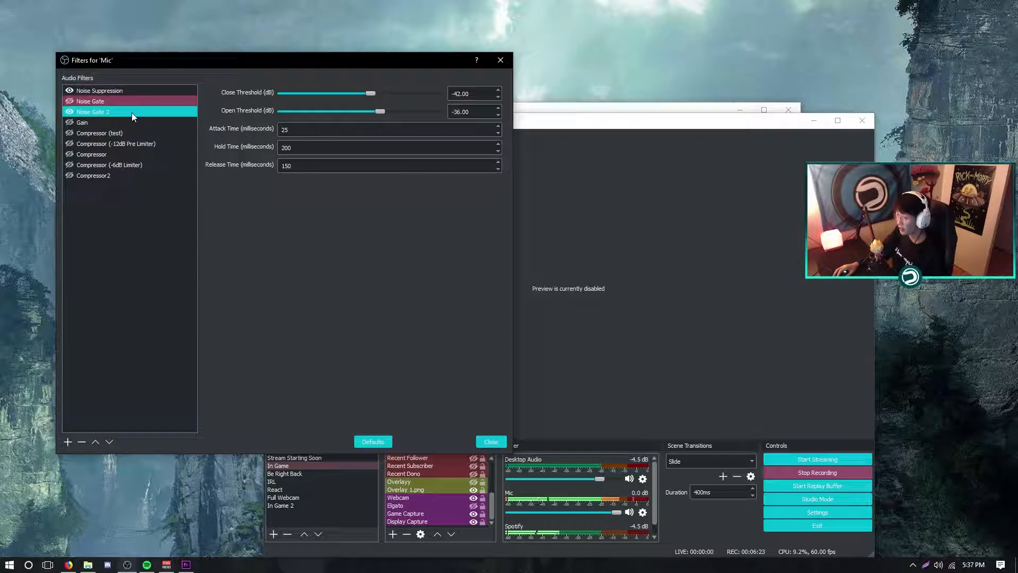
left_click(116, 122)
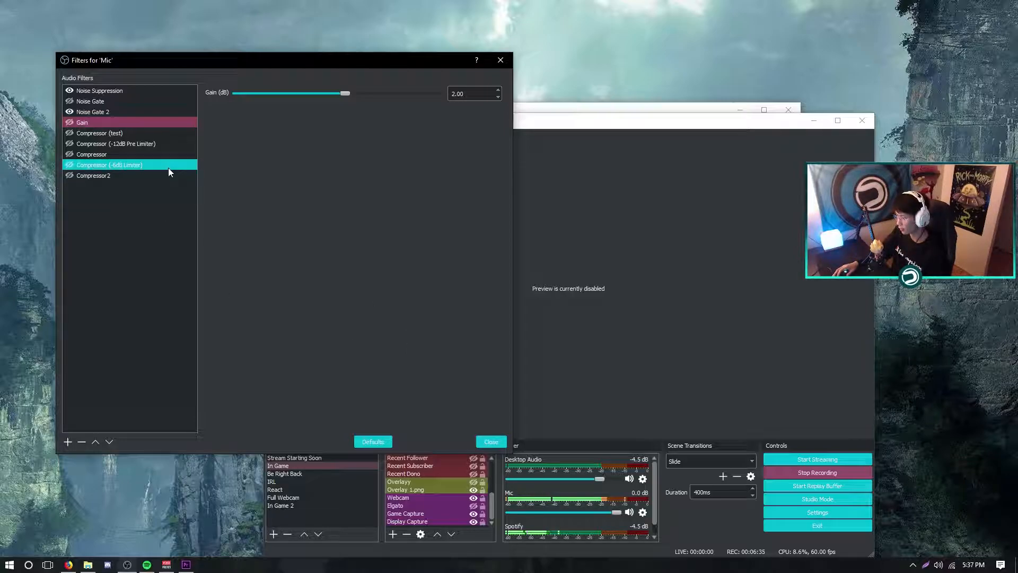
left_click(494, 441)
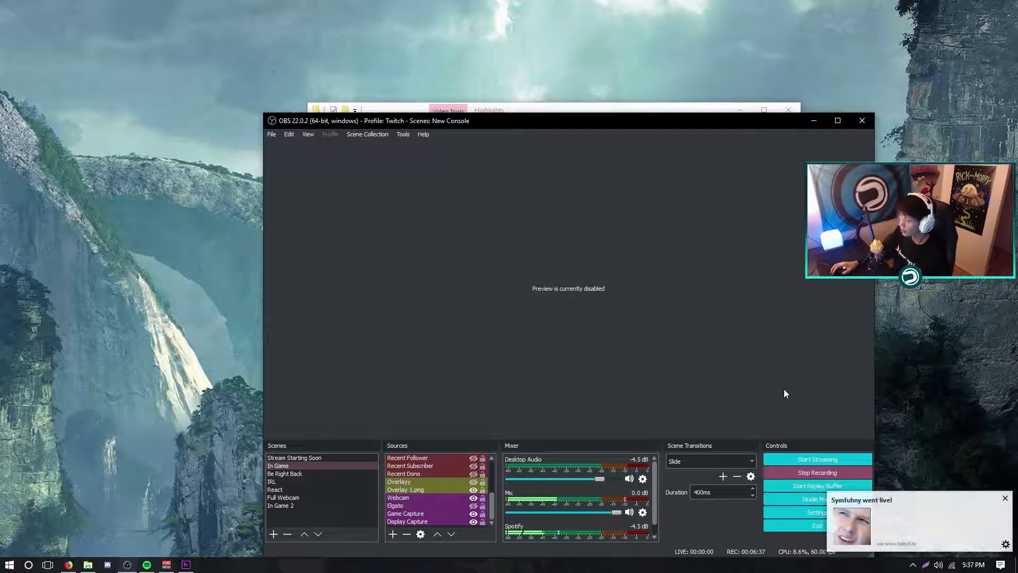
Step: Dismiss the went-live notification covering the streaming and recording controls
left_click(1004, 500)
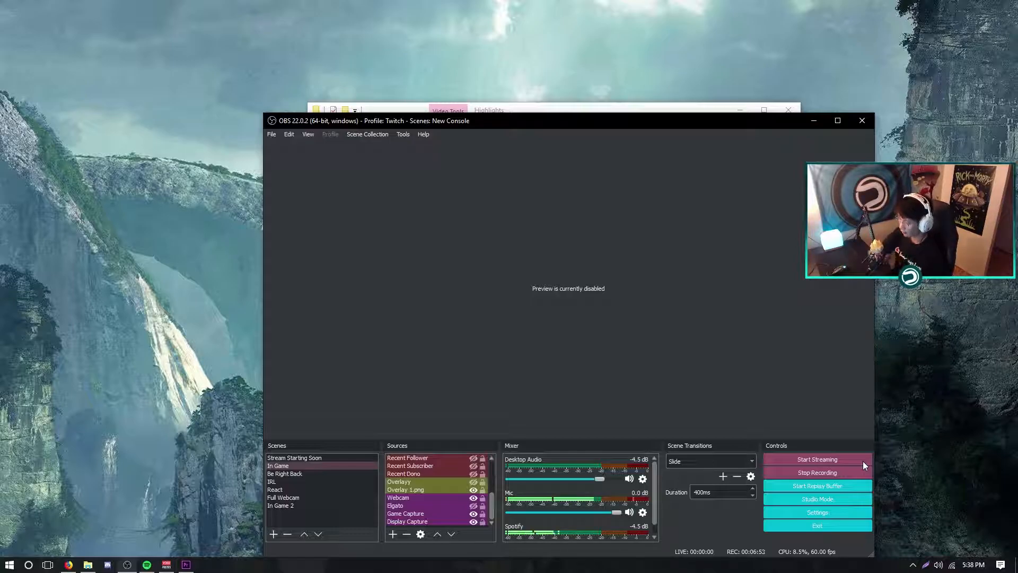
left_click(864, 465)
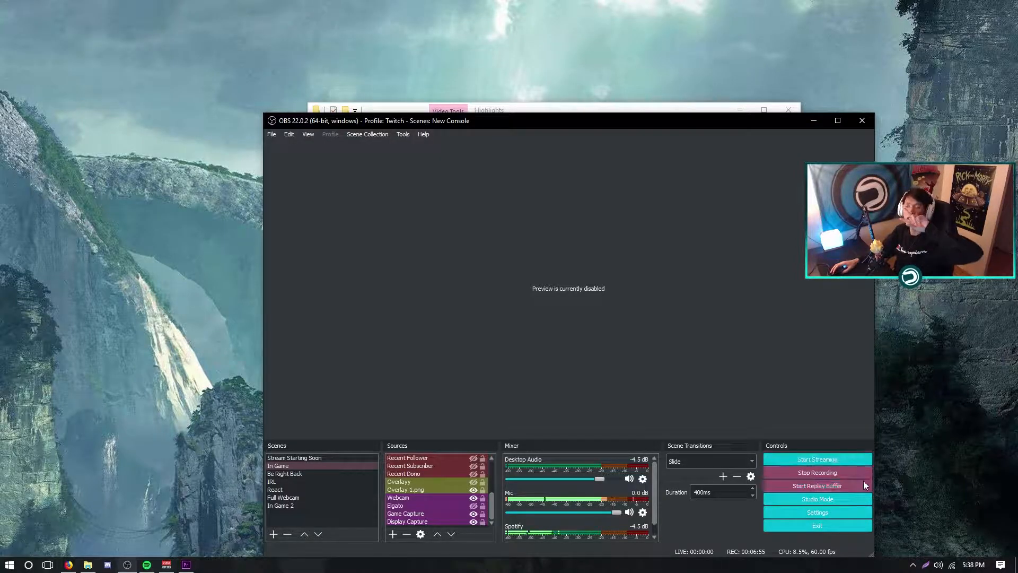